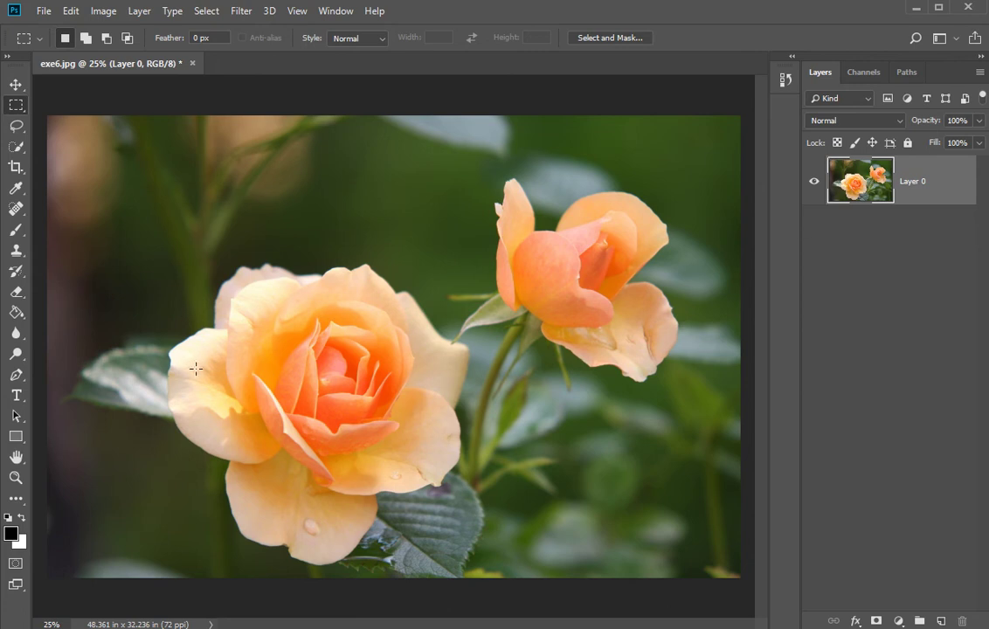
# - Select the large rose with the Quick Selection tool and subtract the excess background above its upper petal
pyautogui.click(14, 149)
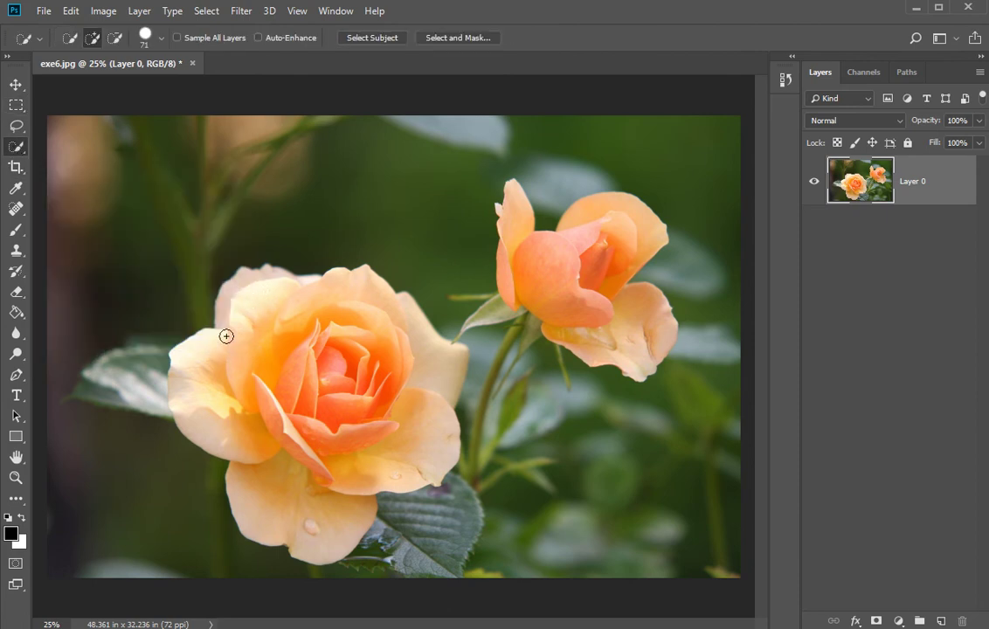
pyautogui.moveTo(237, 337)
pyautogui.mouseDown()
pyautogui.moveTo(240, 282)
pyautogui.moveTo(269, 267)
pyautogui.moveTo(308, 284)
pyautogui.moveTo(367, 282)
pyautogui.moveTo(444, 366)
pyautogui.moveTo(445, 440)
pyautogui.mouseUp()
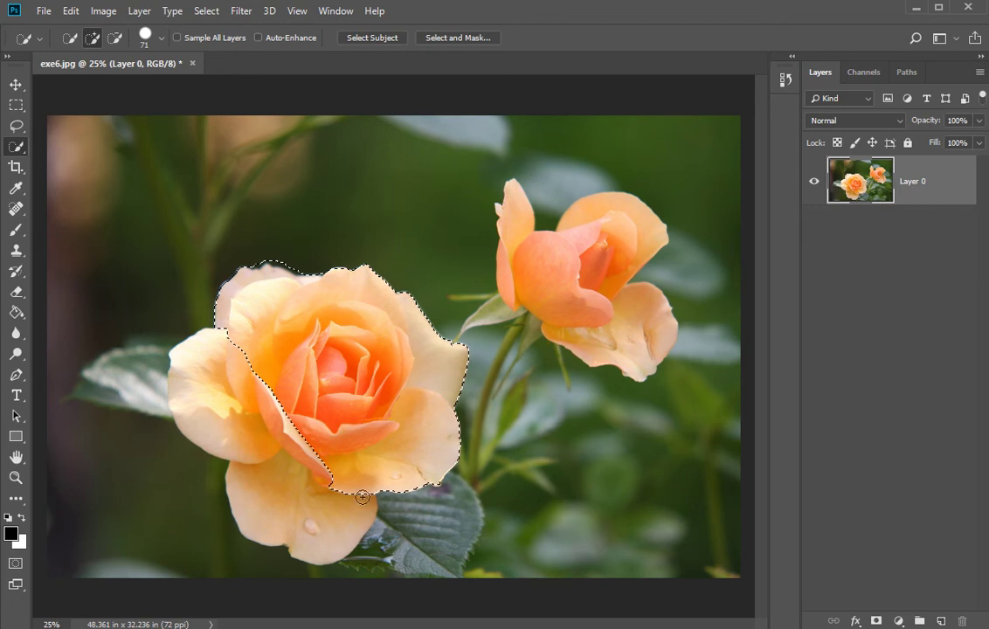
pyautogui.moveTo(362, 496); pyautogui.dragTo(334, 541)
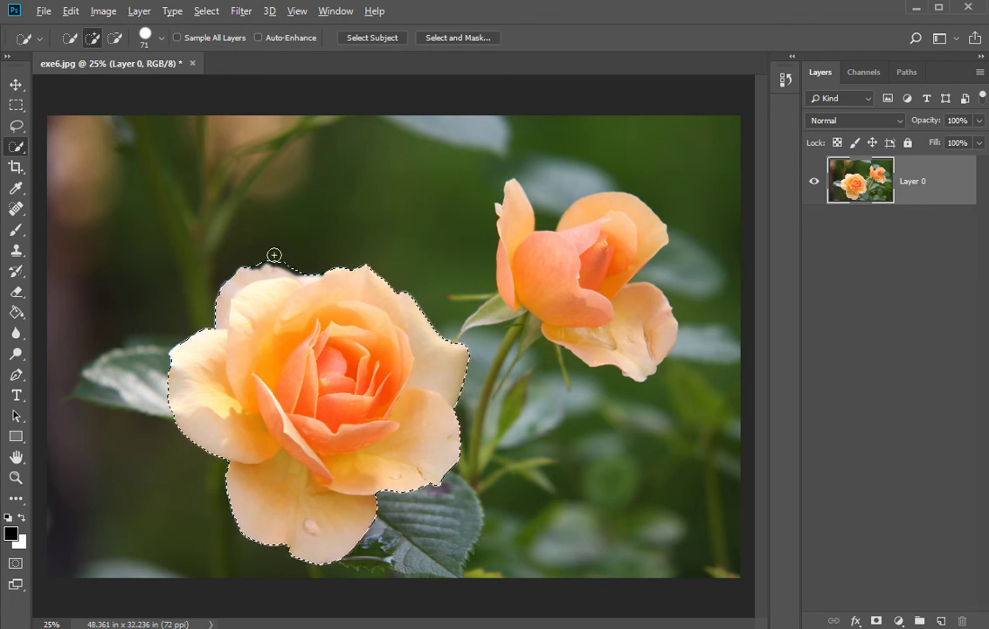
pyautogui.press('alt')
pyautogui.moveTo(255, 258); pyautogui.dragTo(269, 254)
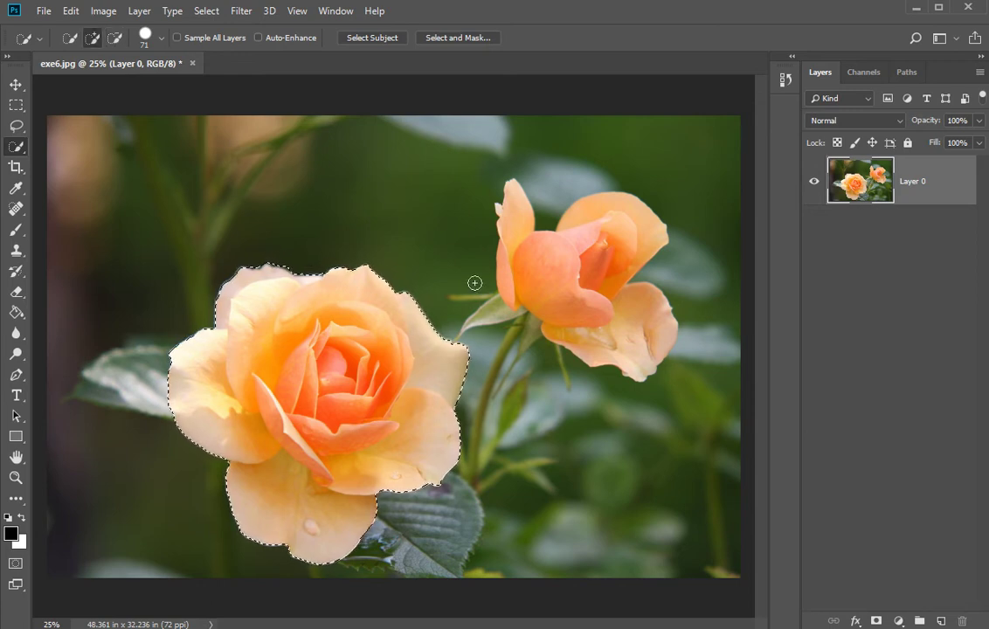
# - Discard the current selection and outline the large rose freehand with the Lasso tool
pyautogui.rightClick(17, 150)
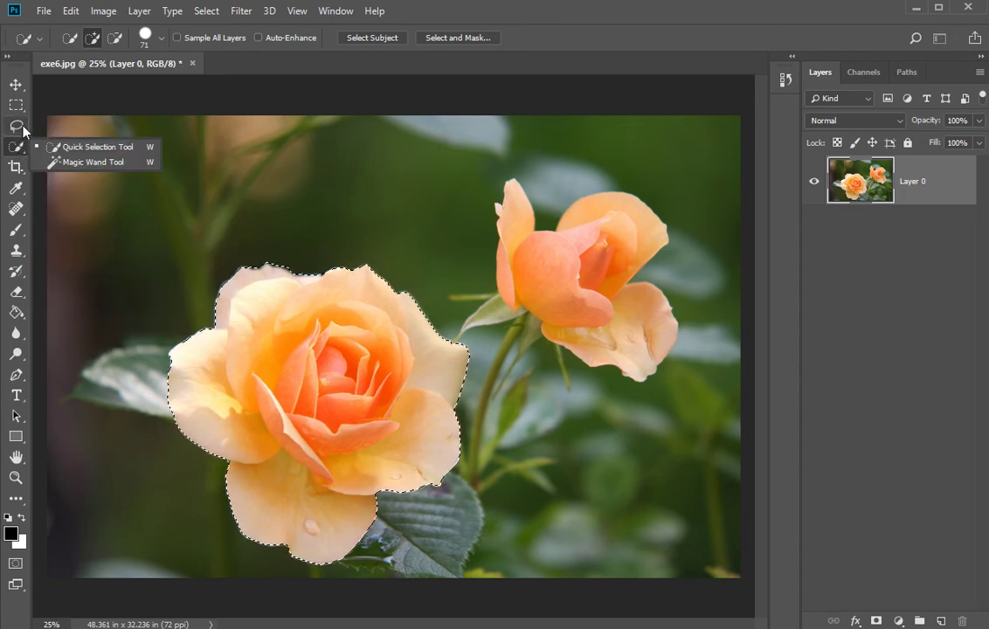
pyautogui.click(22, 128)
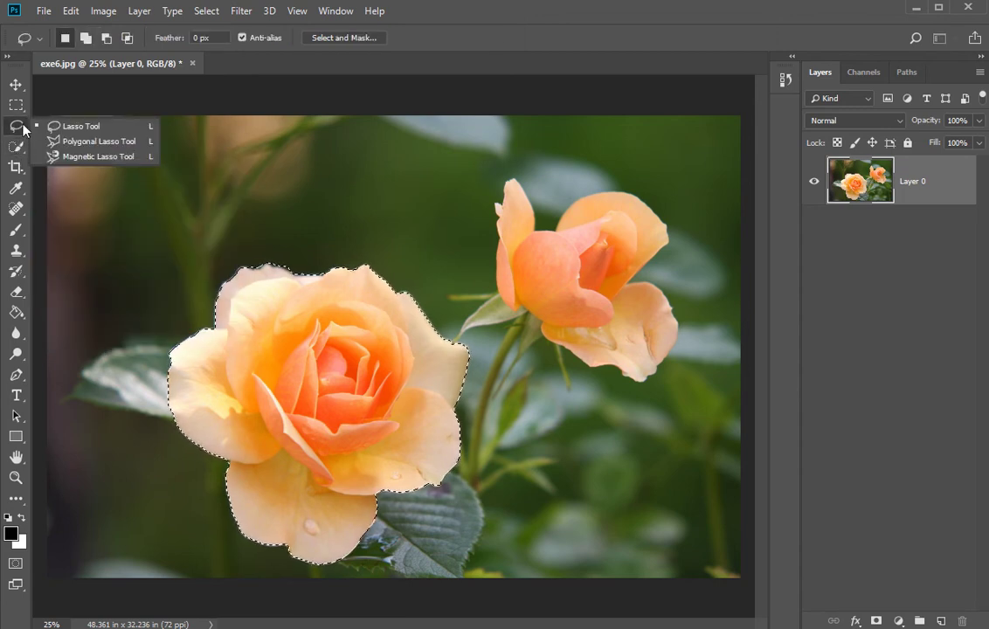
pyautogui.click(79, 127)
pyautogui.hotkey('ctrl', 'd')
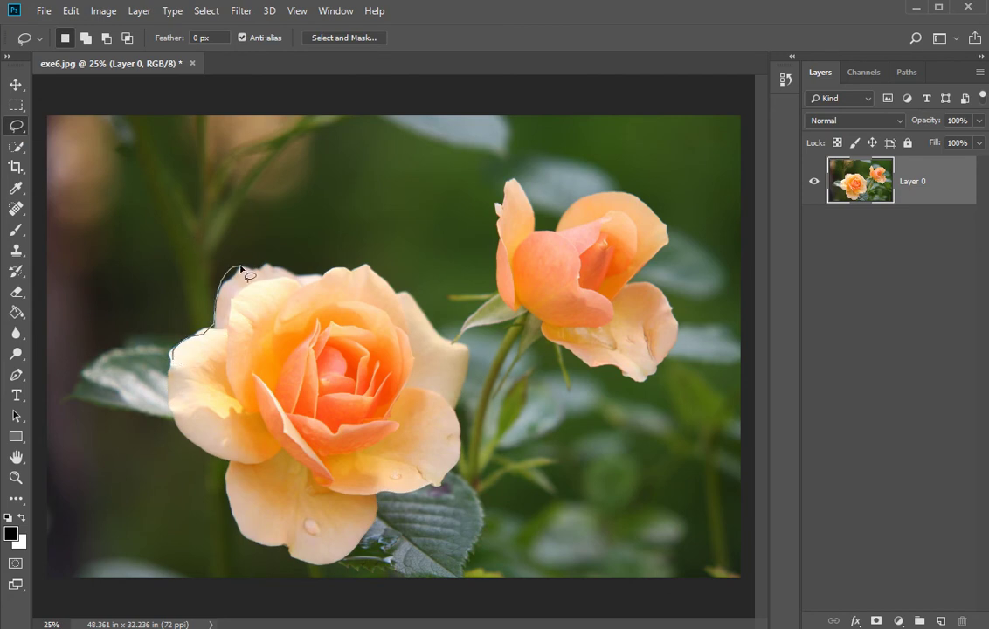
pyautogui.moveTo(268, 267)
pyautogui.mouseDown()
pyautogui.moveTo(331, 280)
pyautogui.moveTo(383, 282)
pyautogui.mouseUp()
pyautogui.moveTo(454, 355); pyautogui.dragTo(458, 382)
pyautogui.moveTo(450, 461)
pyautogui.mouseDown()
pyautogui.moveTo(423, 493)
pyautogui.moveTo(376, 509)
pyautogui.moveTo(334, 557)
pyautogui.moveTo(272, 555)
pyautogui.moveTo(228, 510)
pyautogui.moveTo(230, 455)
pyautogui.moveTo(169, 422)
pyautogui.moveTo(172, 348)
pyautogui.mouseUp()
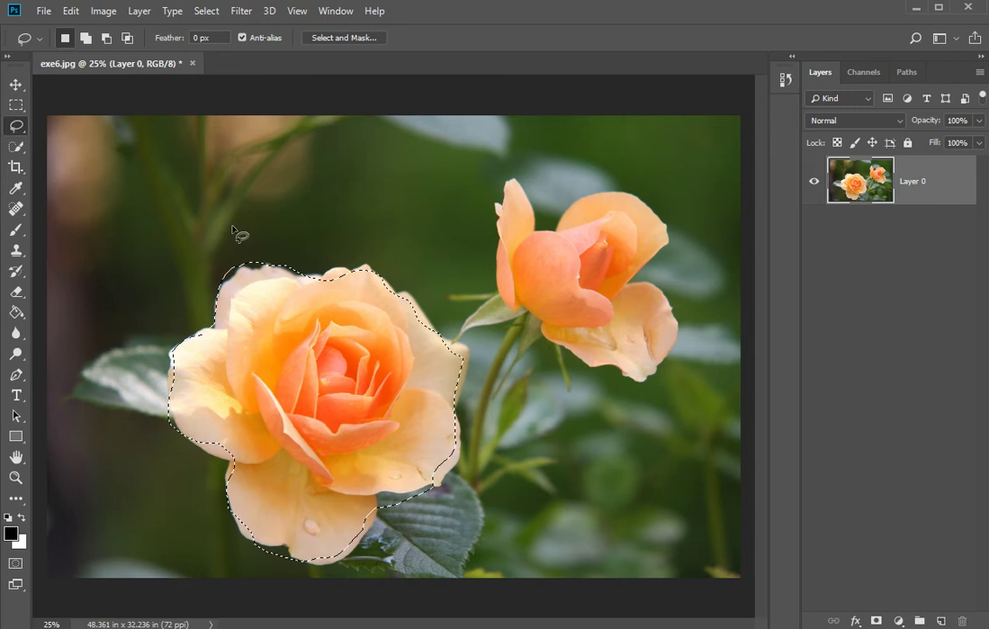
# - Clear the freehand selection and trace the large rose's full outline with the Magnetic Lasso tool
pyautogui.rightClick(19, 131)
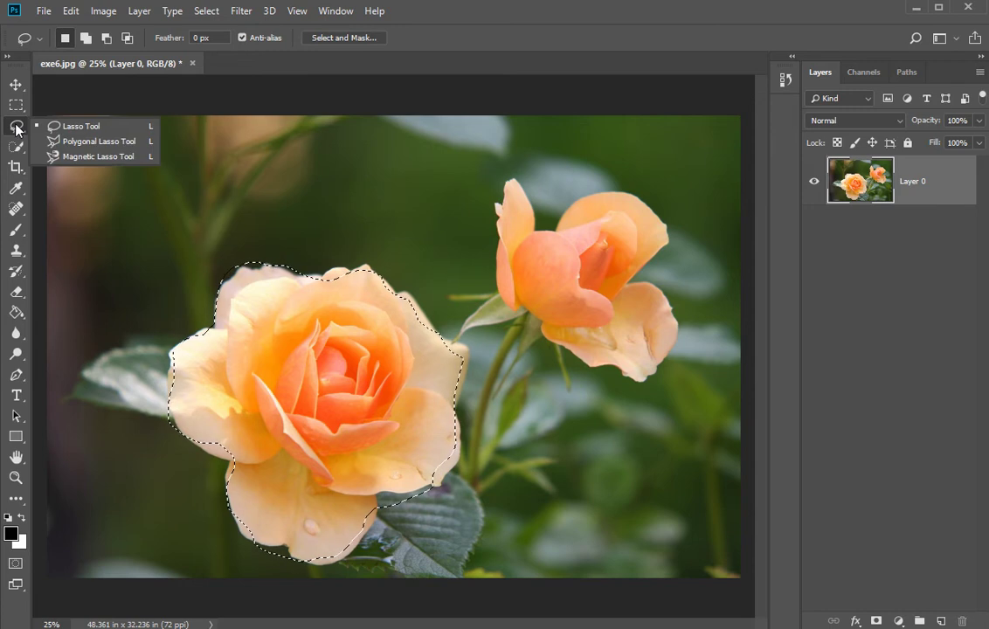
pyautogui.click(75, 156)
pyautogui.hotkey('ctrl', 'd')
pyautogui.click(148, 213)
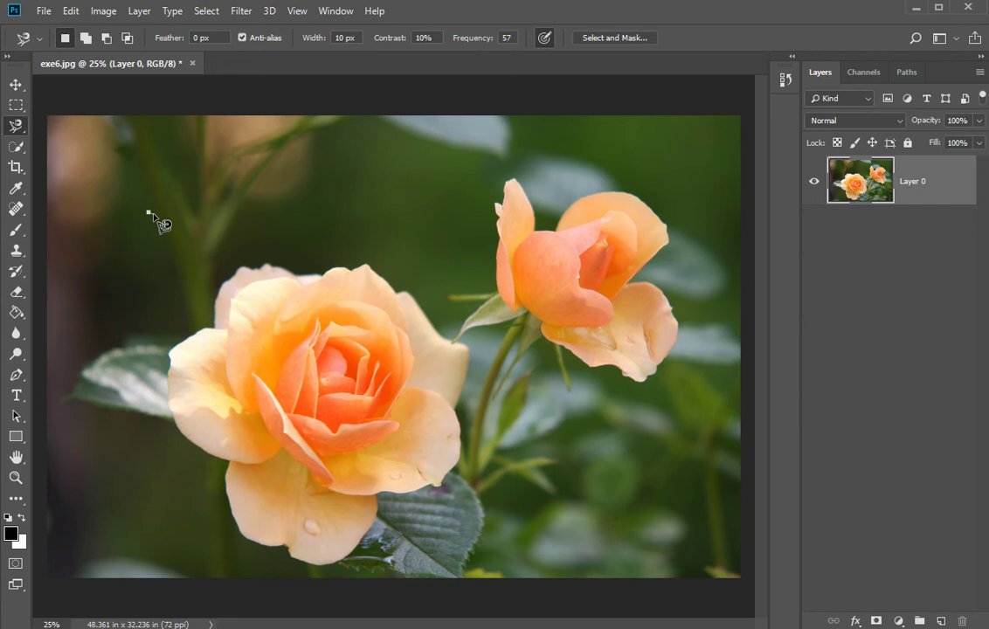
pyautogui.press('Escape')
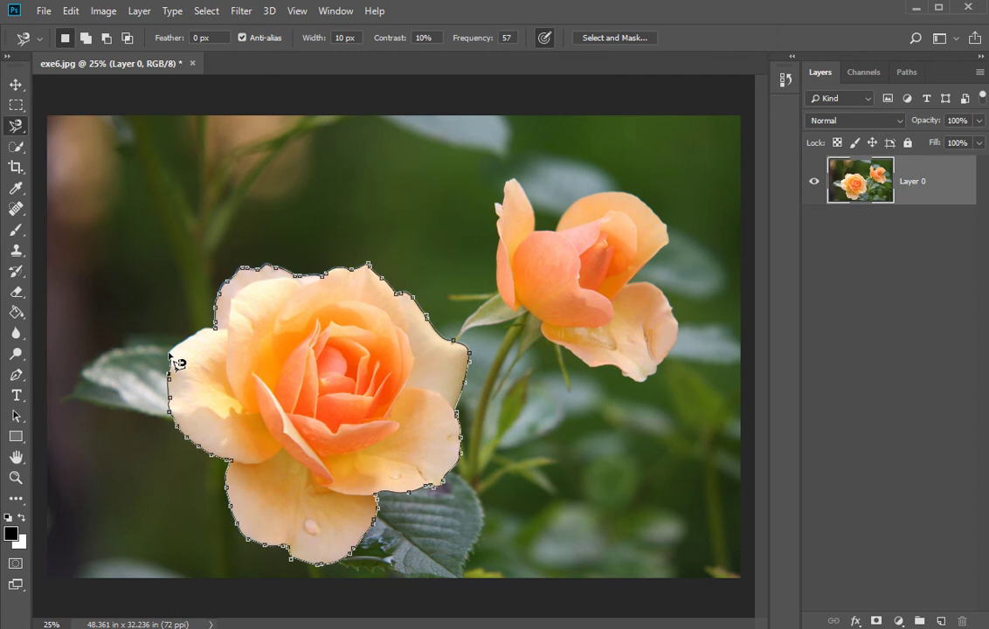
pyautogui.click(224, 336)
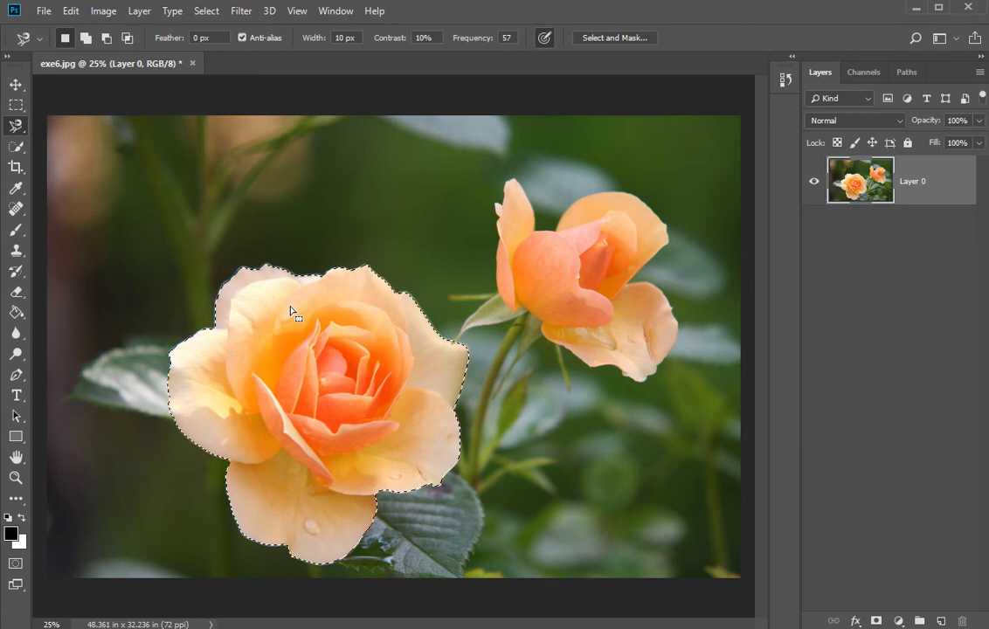
# - Recolor the selected large rose blue with Hue/Saturation: Hue -165, Saturation -30 and Lightness +10
pyautogui.click(104, 11)
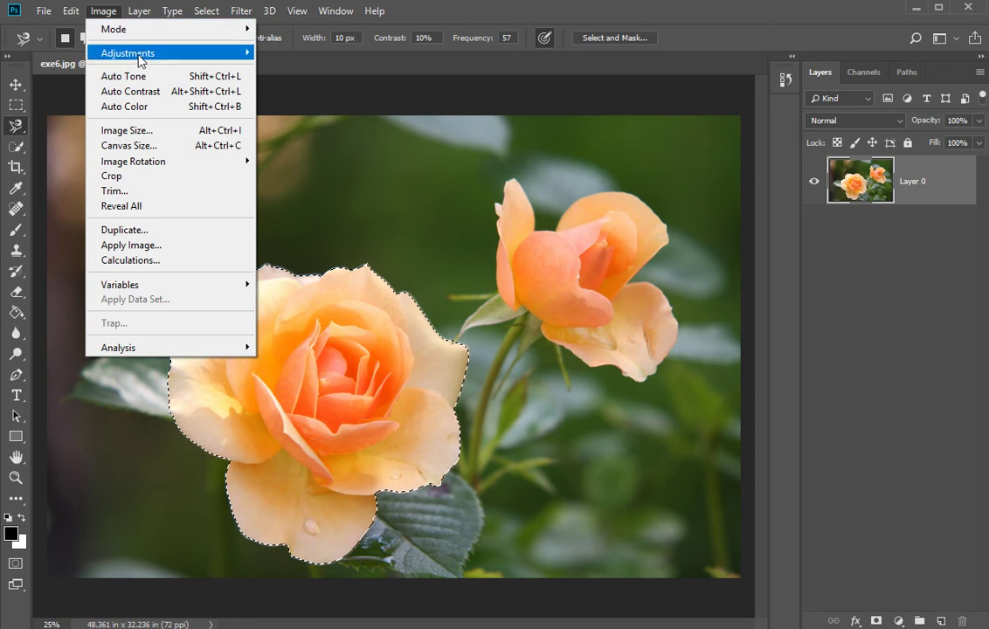
pyautogui.moveTo(140, 59)
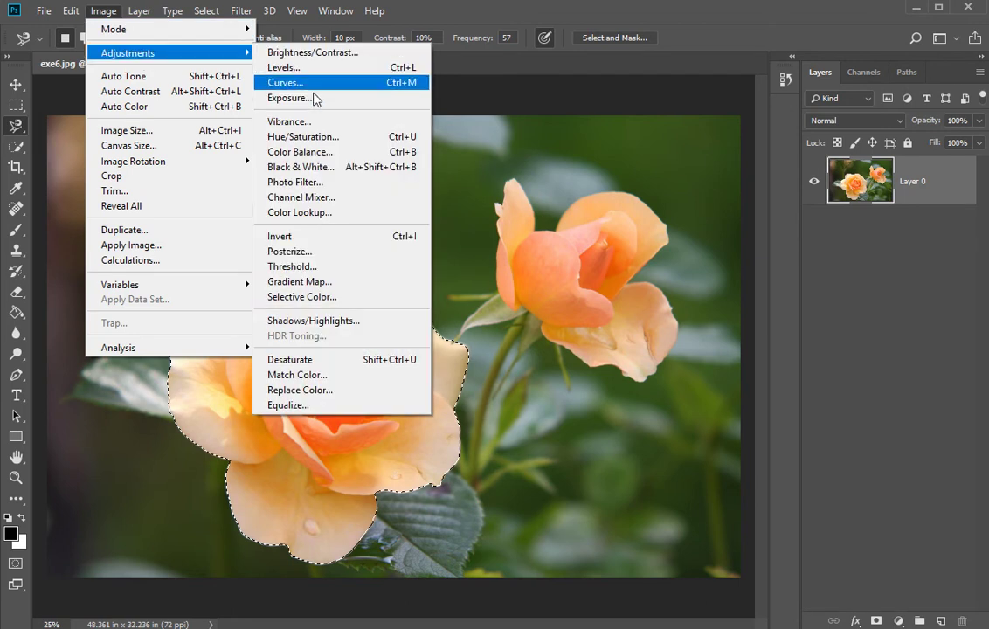
pyautogui.click(308, 138)
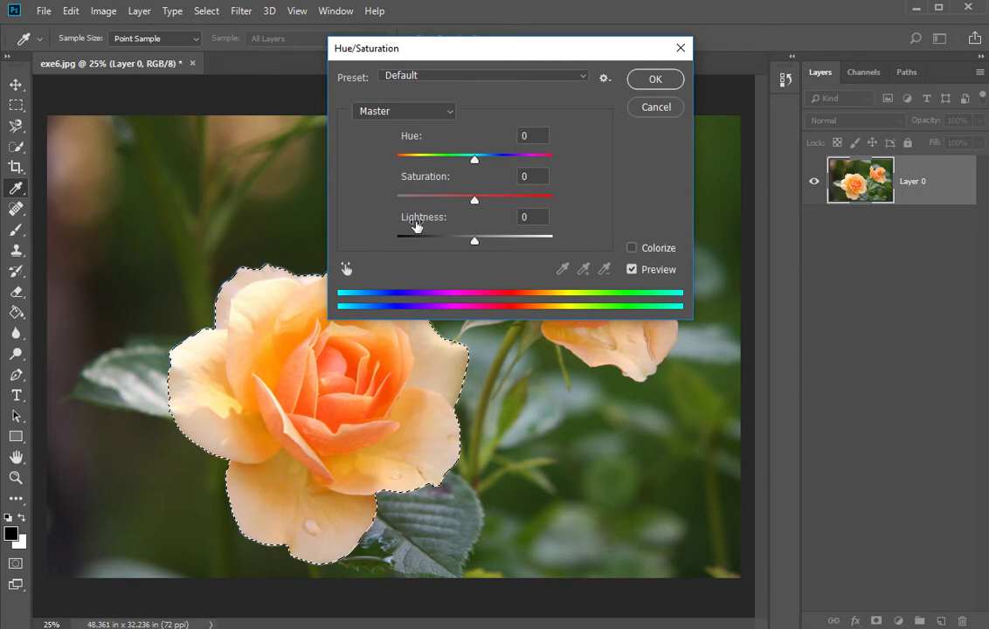
pyautogui.moveTo(475, 160); pyautogui.dragTo(494, 163)
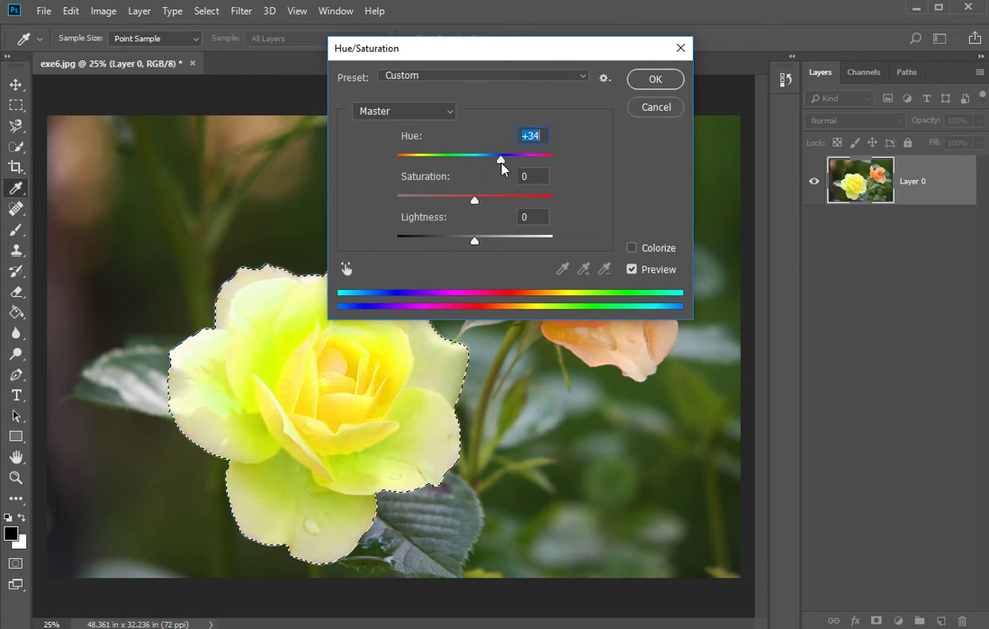
pyautogui.moveTo(471, 206); pyautogui.dragTo(412, 226)
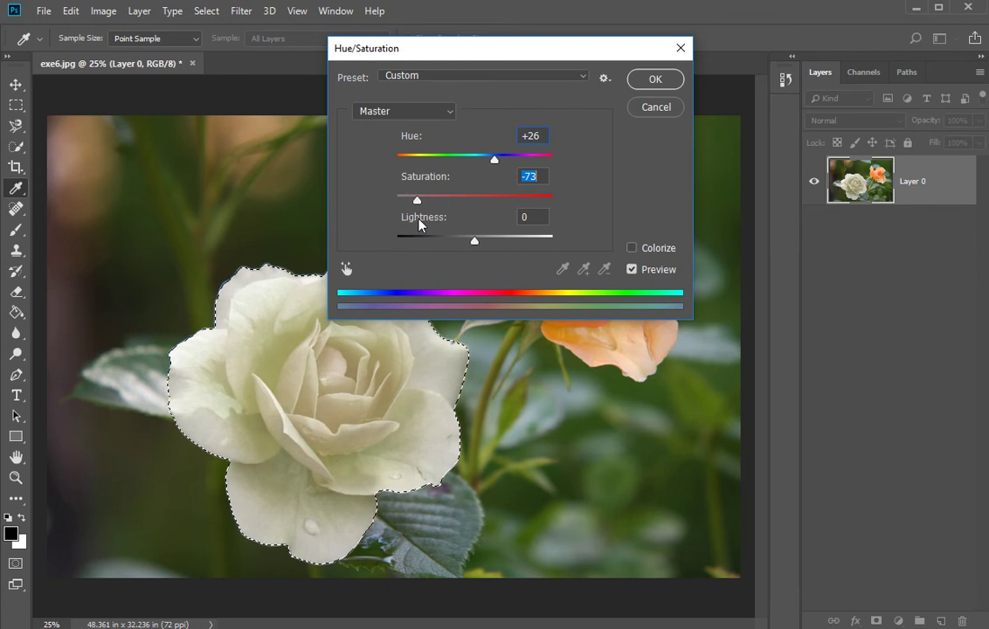
pyautogui.moveTo(495, 160); pyautogui.dragTo(402, 174)
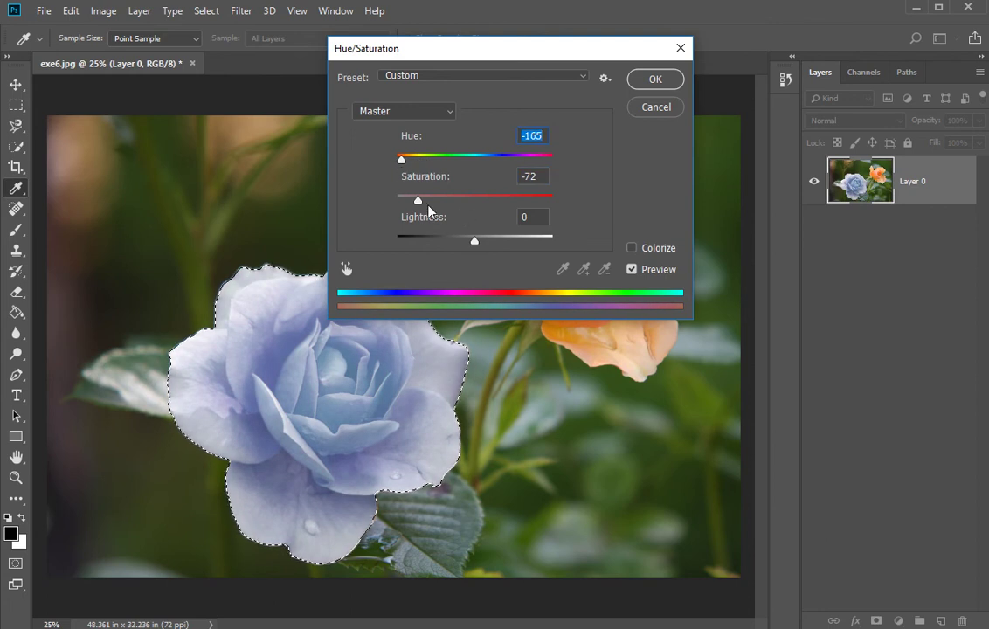
pyautogui.moveTo(419, 208); pyautogui.dragTo(483, 246)
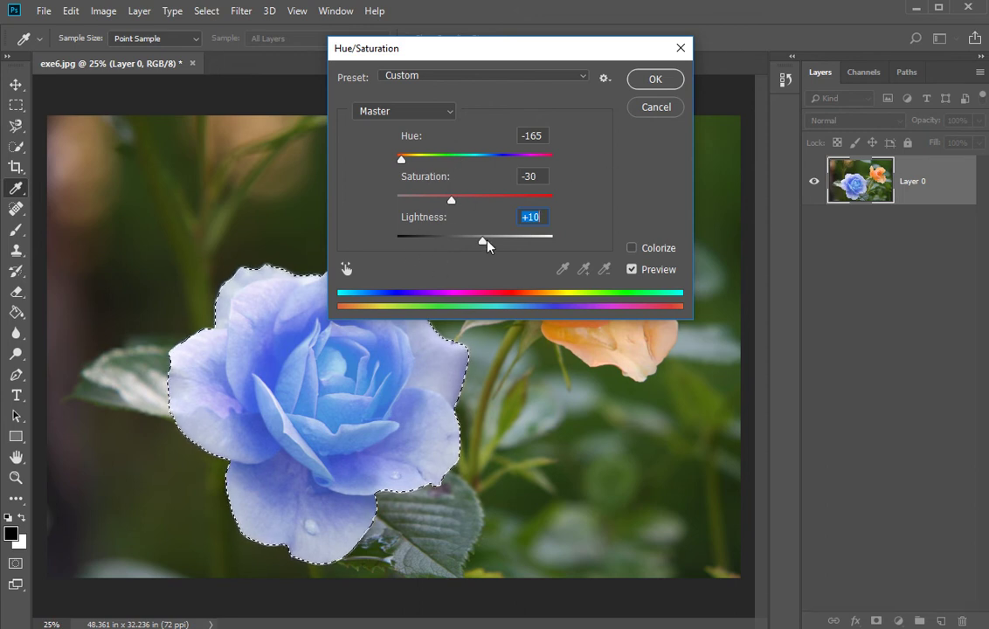
pyautogui.click(663, 82)
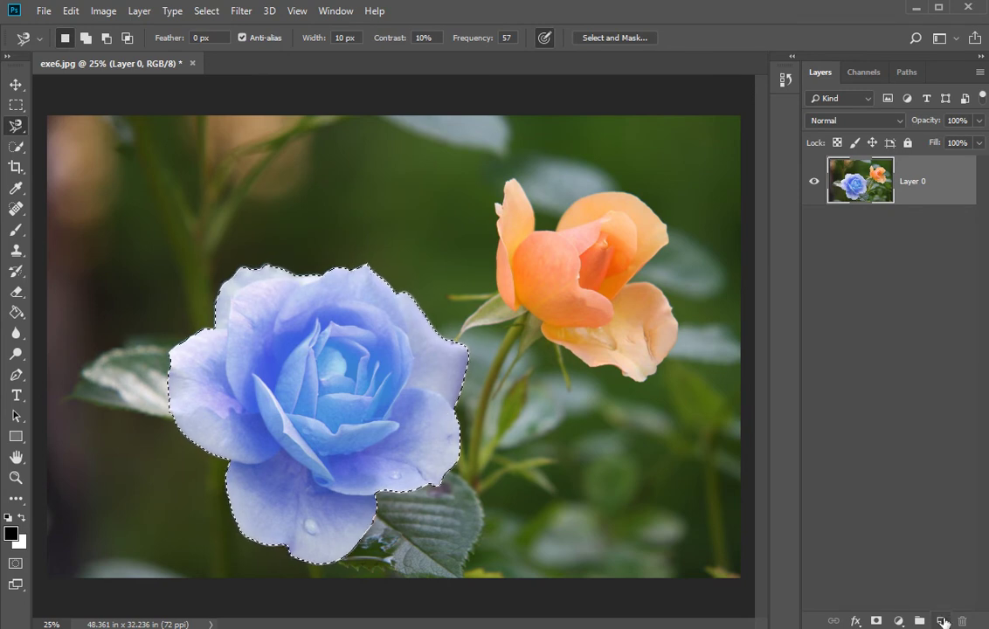
# - Copy the selected blue rose to a new layer and check the cutout by briefly hiding Layer 0
pyautogui.hotkey('ctrl', 'j')
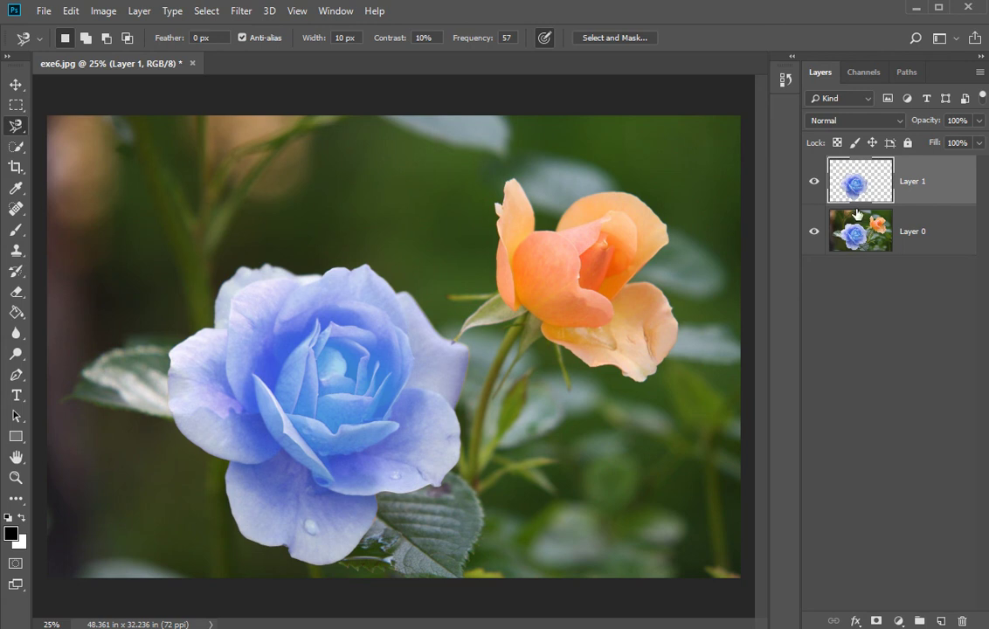
pyautogui.click(815, 233)
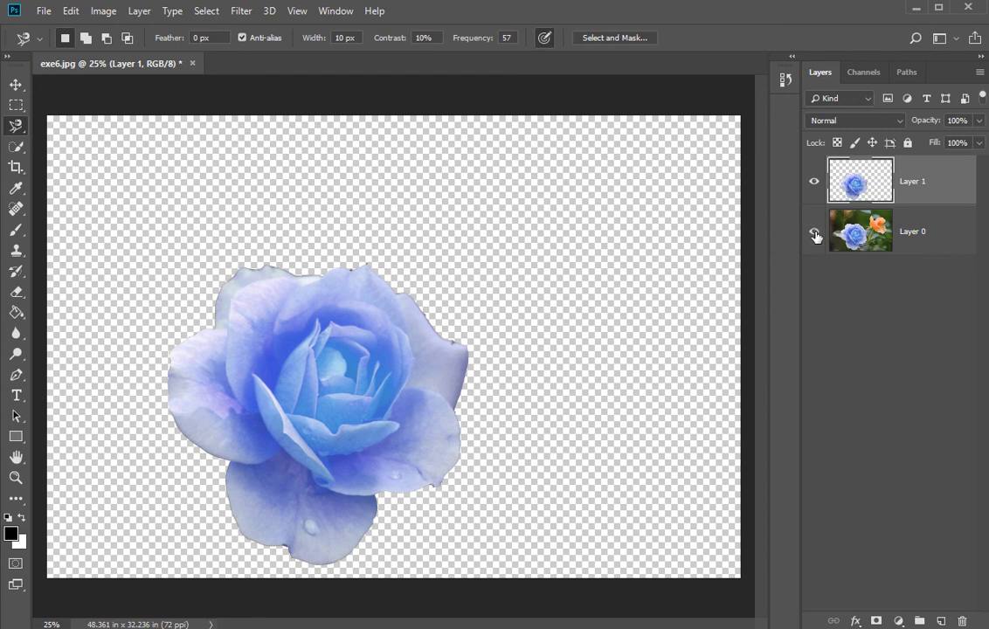
pyautogui.click(814, 231)
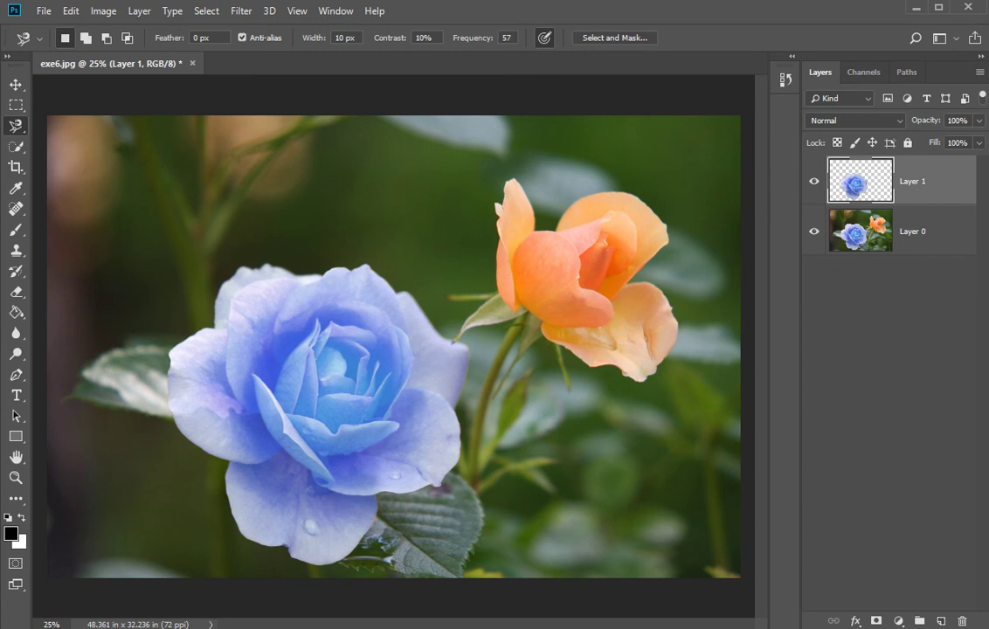
# - Try to select the orange rose with the Quick Selection tool, then clear the selection
pyautogui.click(15, 146)
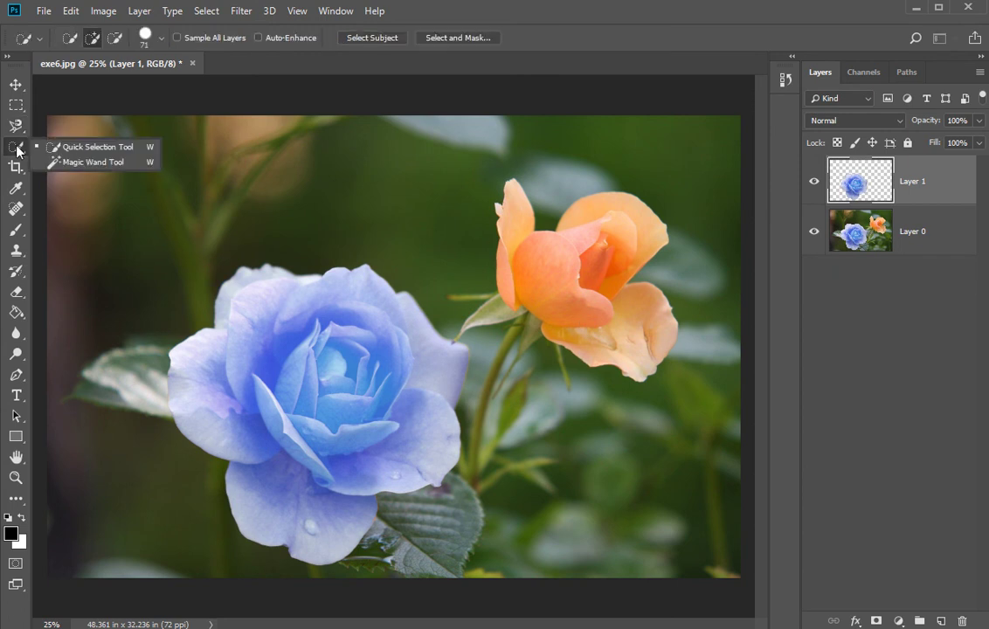
pyautogui.click(74, 150)
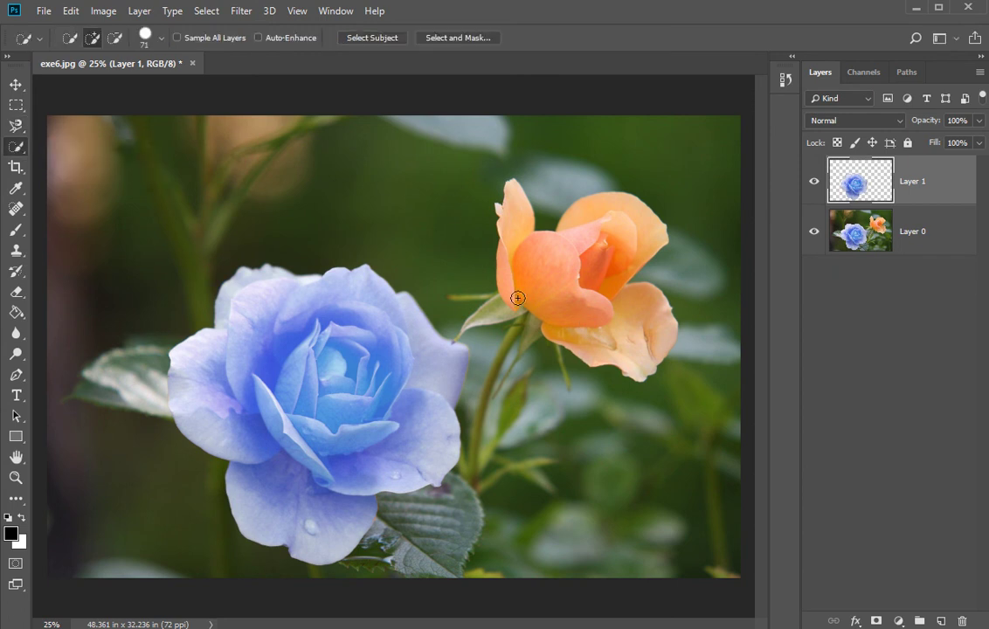
pyautogui.moveTo(518, 298)
pyautogui.mouseDown()
pyautogui.moveTo(508, 282)
pyautogui.moveTo(509, 189)
pyautogui.moveTo(523, 234)
pyautogui.moveTo(550, 245)
pyautogui.moveTo(569, 245)
pyautogui.moveTo(578, 214)
pyautogui.mouseUp()
pyautogui.hotkey('ctrl', 'd')
# - Trace the orange rose's outline with the Magnetic Lasso tool and close it into a selection
pyautogui.click(14, 146)
pyautogui.click(16, 125)
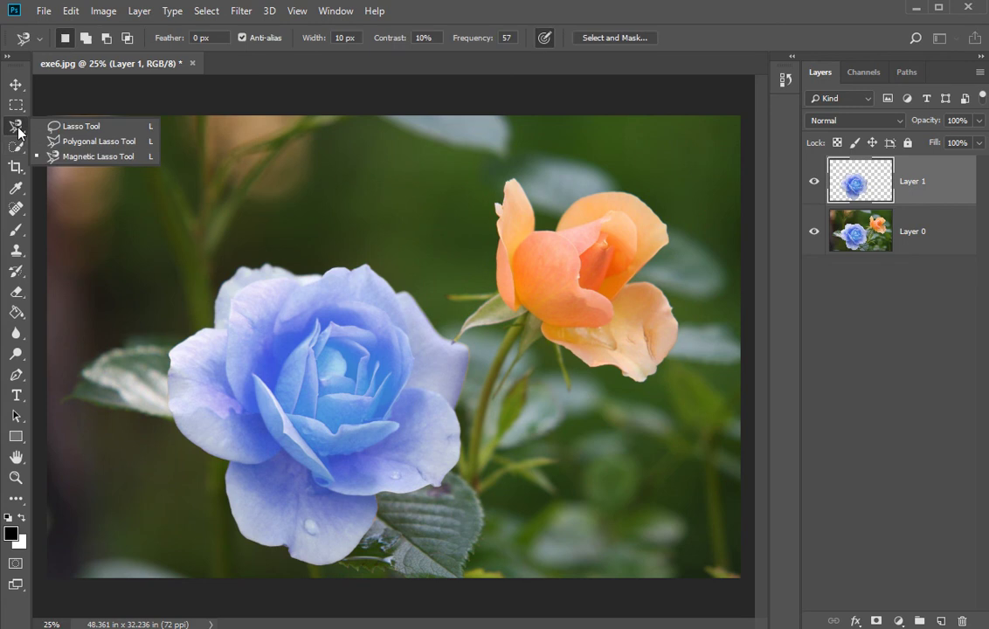
pyautogui.click(78, 158)
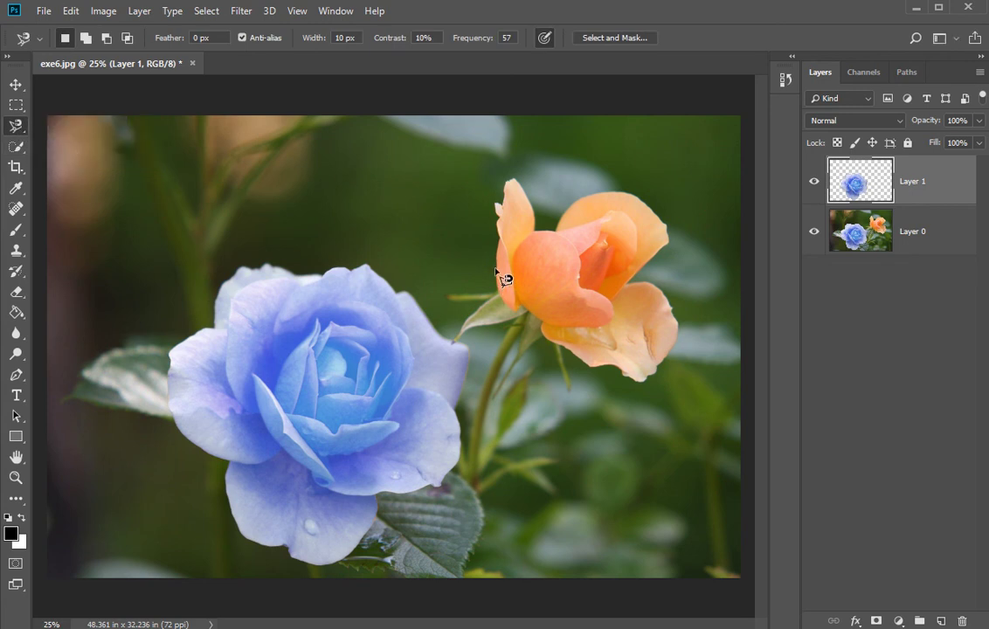
pyautogui.click(499, 253)
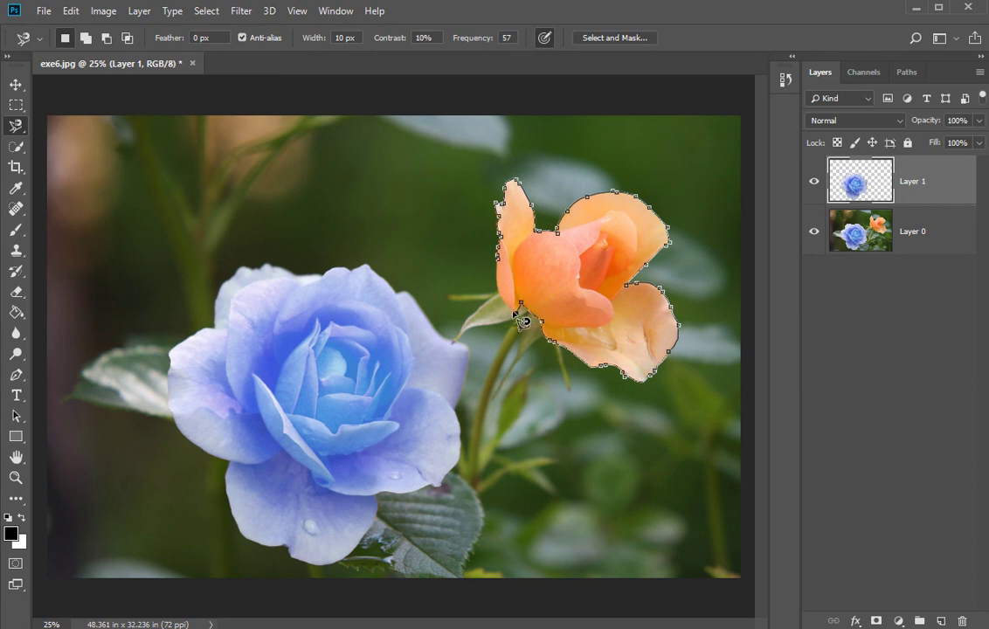
pyautogui.click(506, 270)
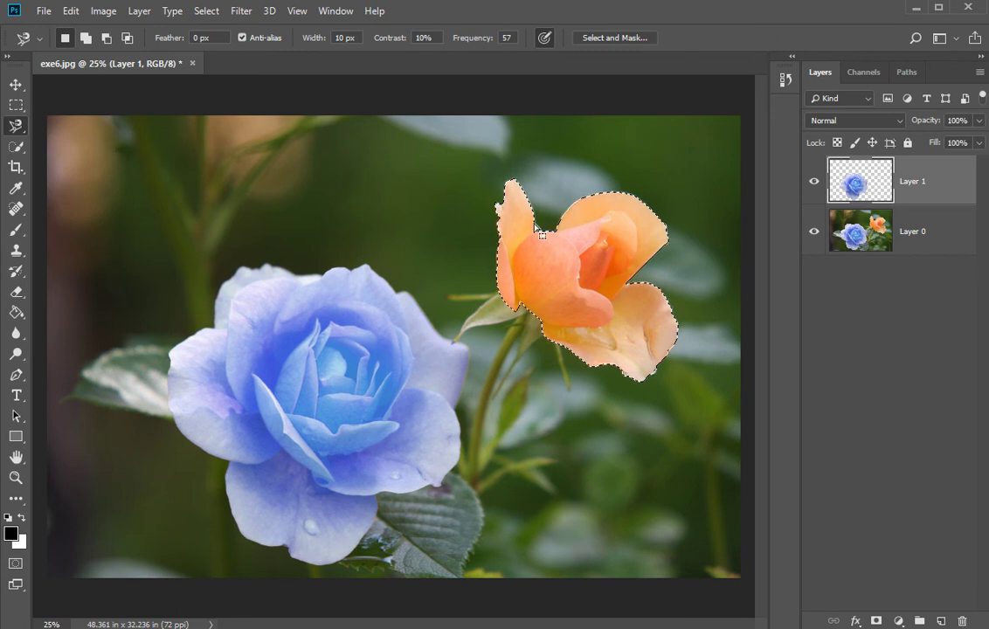
# - Try to apply a Hue/Saturation adjustment to the orange rose selection with Layer 1 active
pyautogui.click(103, 13)
pyautogui.moveTo(163, 53)
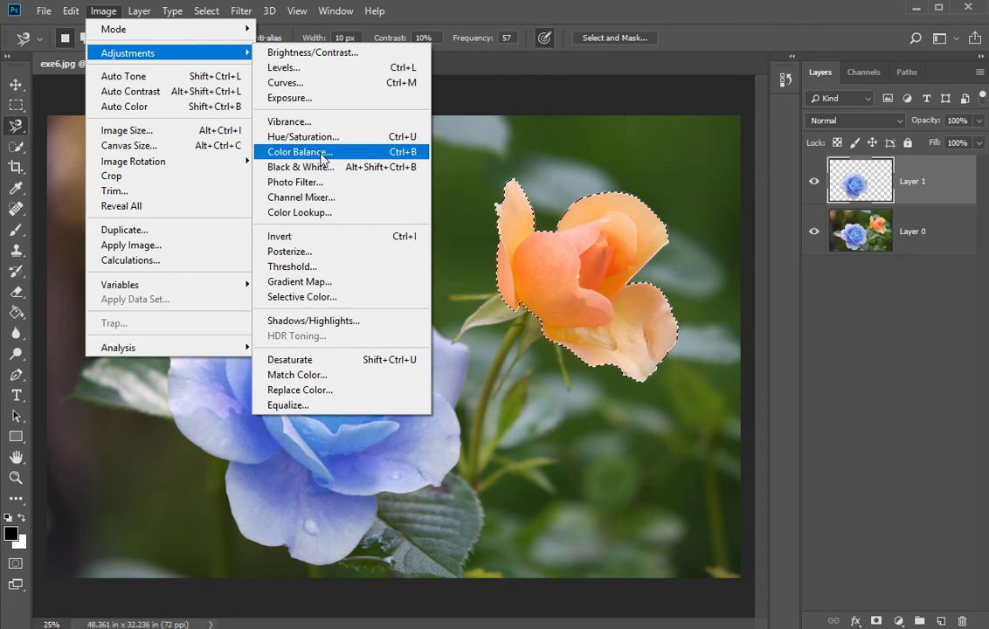
pyautogui.click(310, 138)
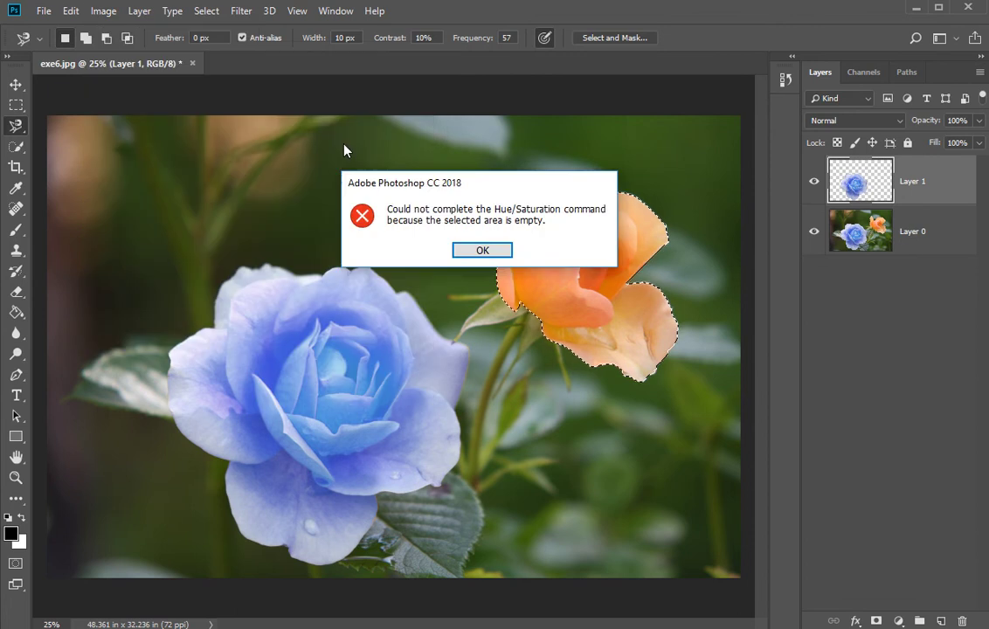
pyautogui.click(483, 251)
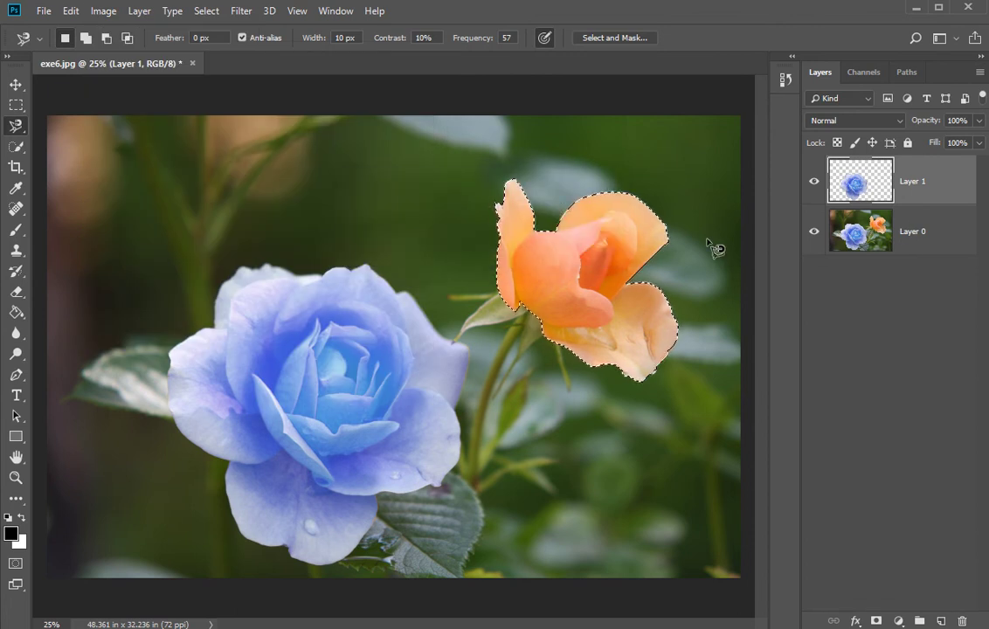
# - Recolor the selected orange rose on Layer 0 with Hue/Saturation, setting Hue to -152, Saturation to -20 and Lightness to +8
pyautogui.click(918, 232)
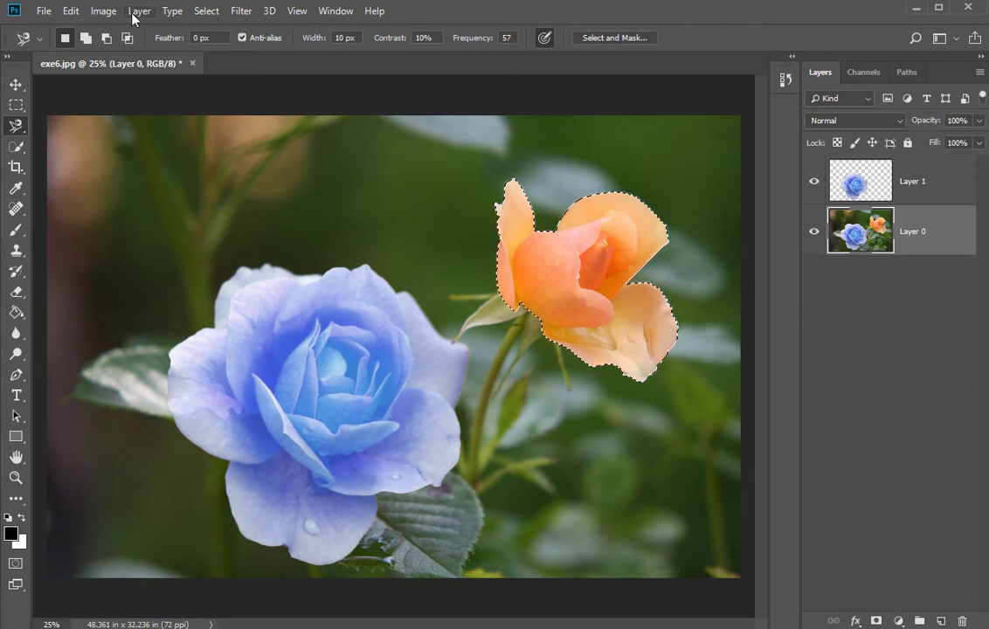
pyautogui.click(101, 14)
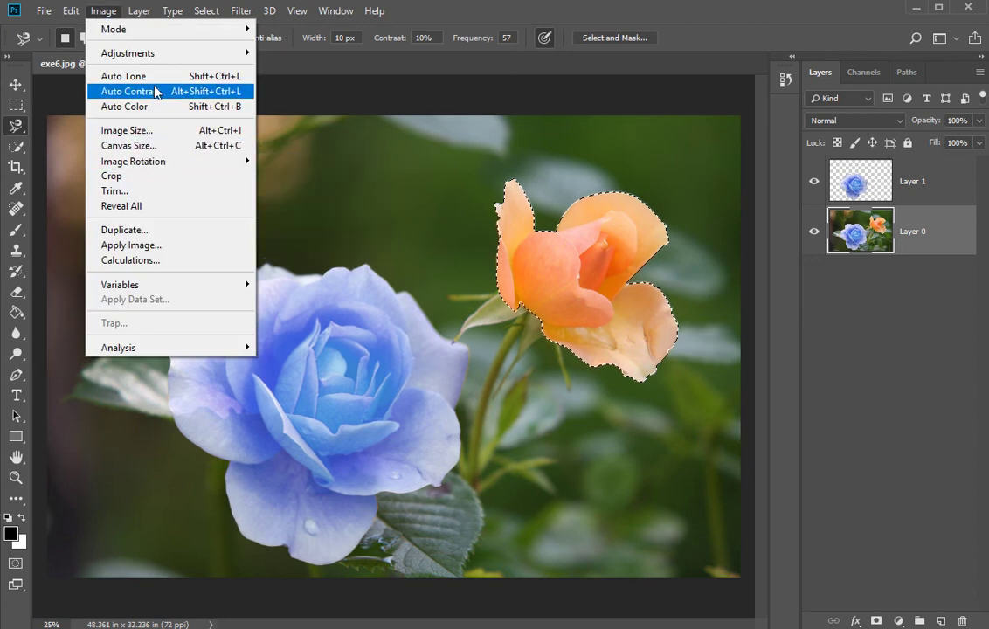
pyautogui.moveTo(144, 53)
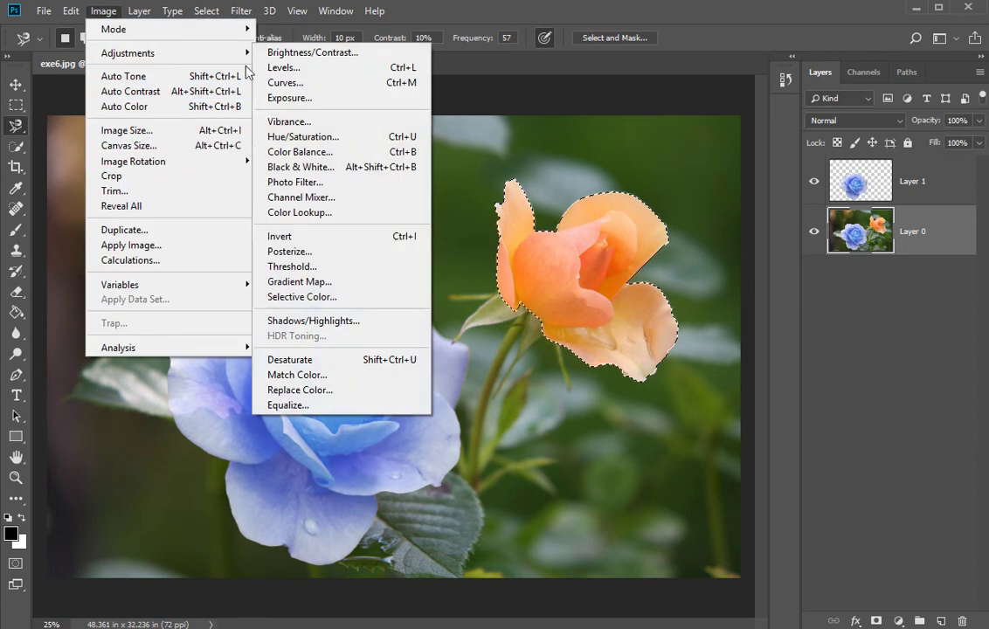
pyautogui.click(311, 140)
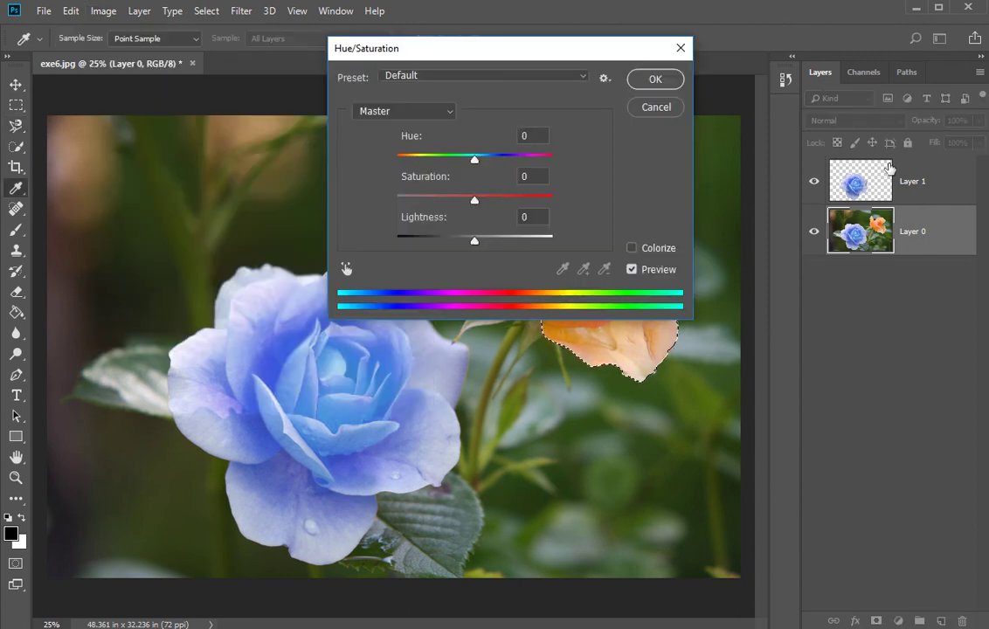
pyautogui.moveTo(583, 51); pyautogui.dragTo(453, 122)
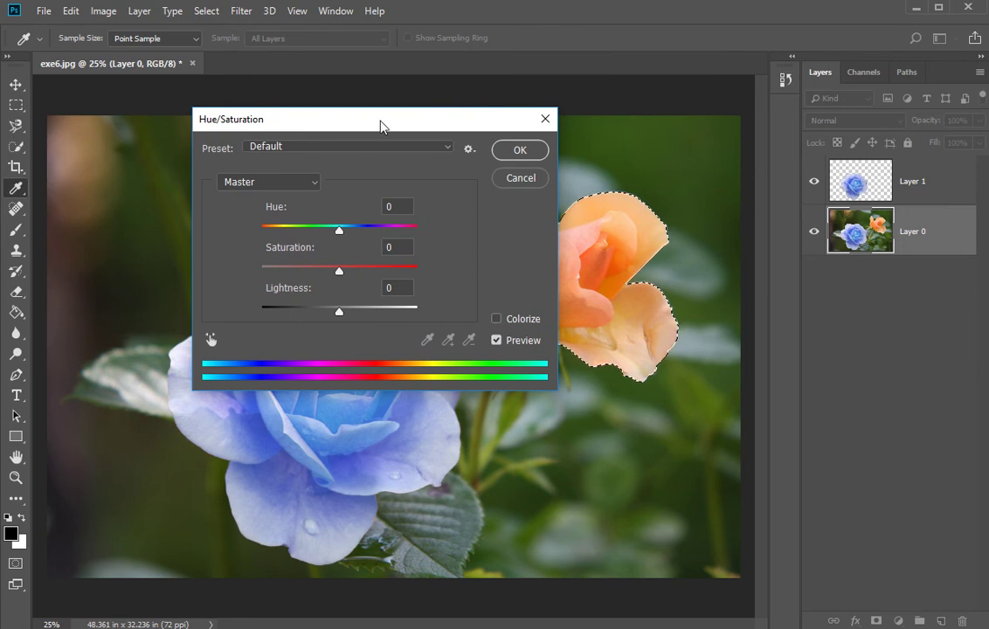
pyautogui.moveTo(381, 127); pyautogui.dragTo(347, 126)
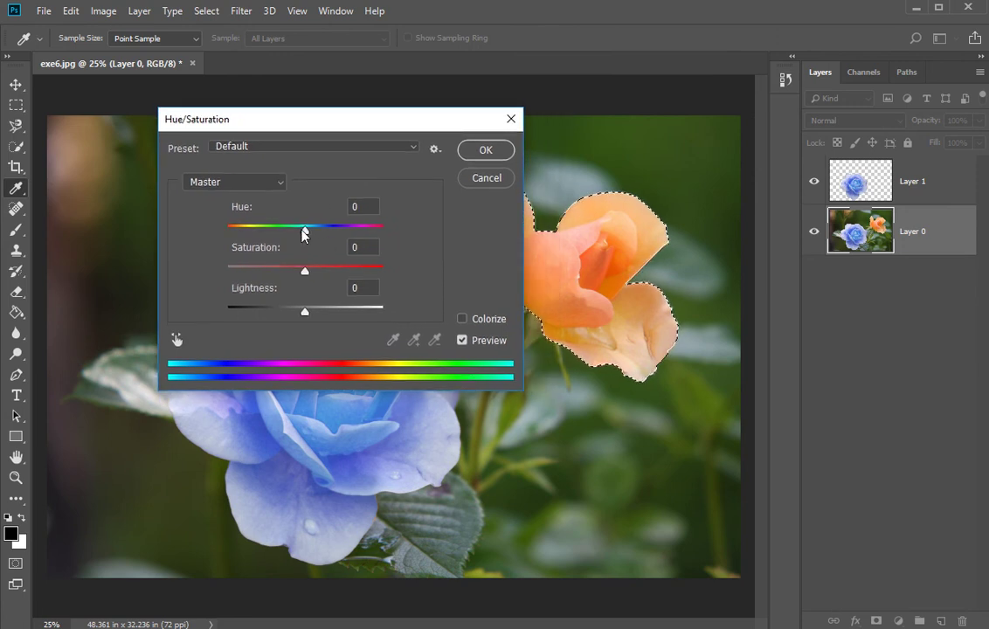
pyautogui.moveTo(304, 233); pyautogui.dragTo(331, 233)
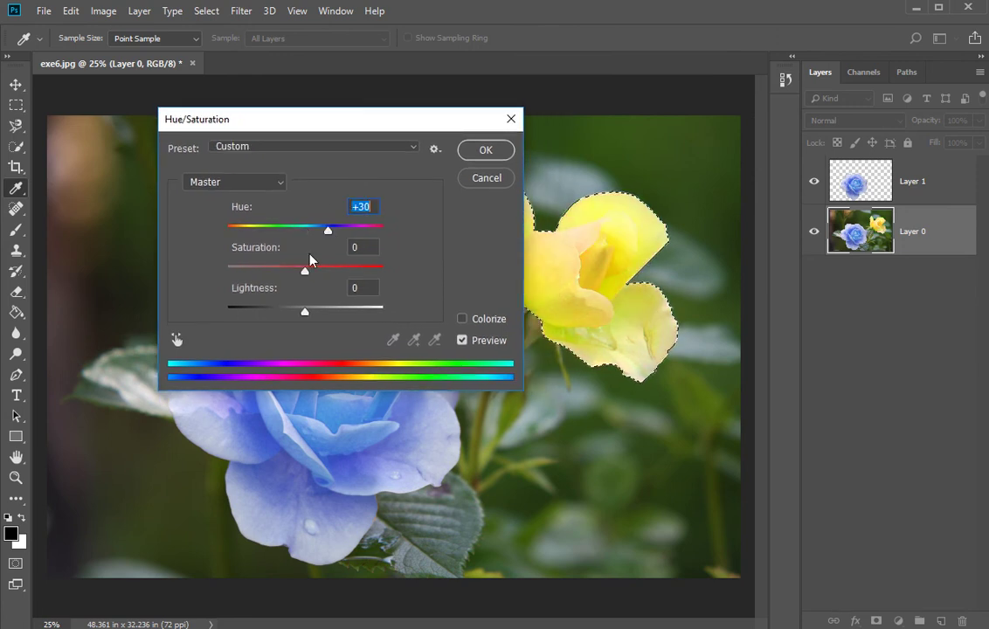
pyautogui.moveTo(306, 273); pyautogui.dragTo(246, 274)
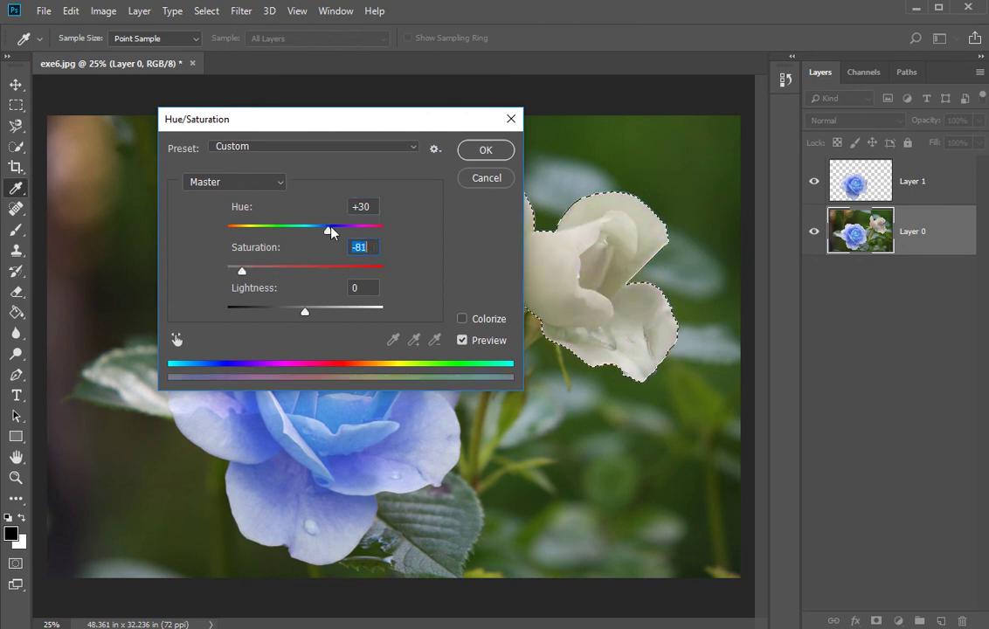
pyautogui.moveTo(332, 233); pyautogui.dragTo(237, 235)
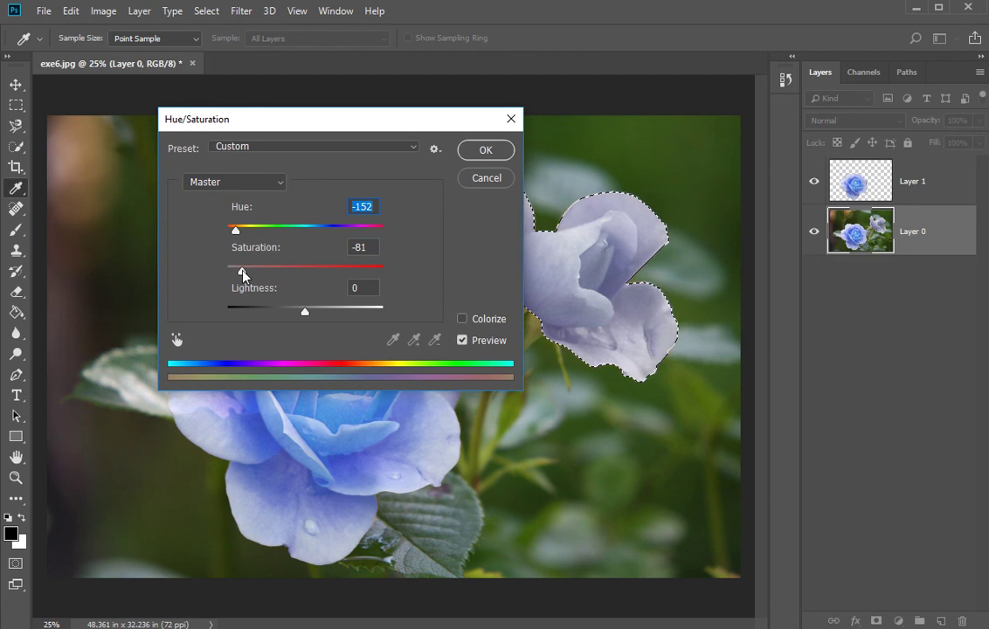
pyautogui.moveTo(243, 274); pyautogui.dragTo(289, 274)
pyautogui.moveTo(306, 318); pyautogui.dragTo(313, 318)
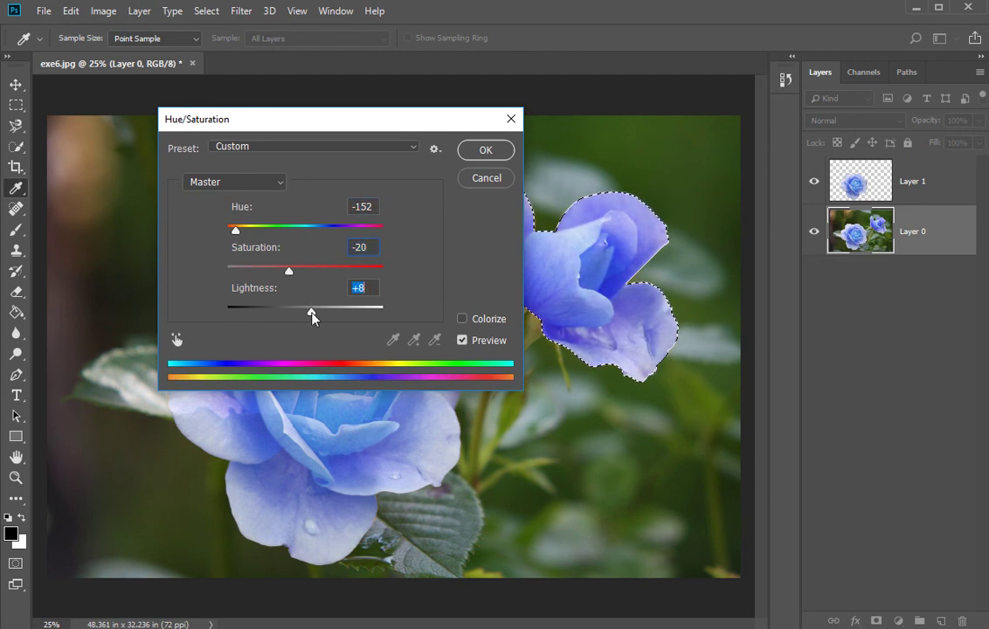
pyautogui.click(485, 151)
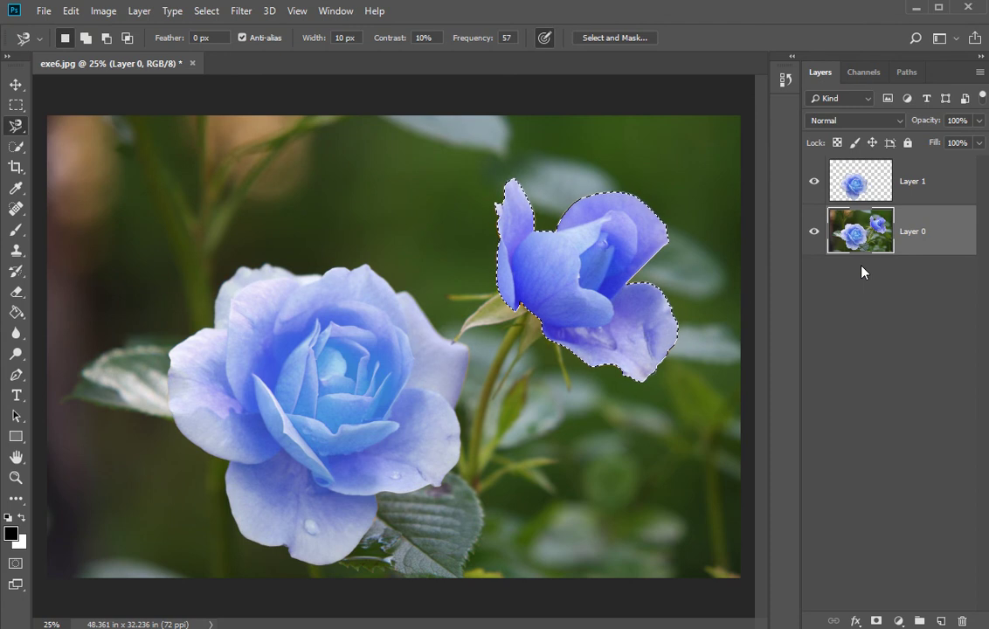
# - Copy the selected small blue rose from Layer 0 to a new layer
pyautogui.click(865, 184)
pyautogui.hotkey('ctrl', 'j')
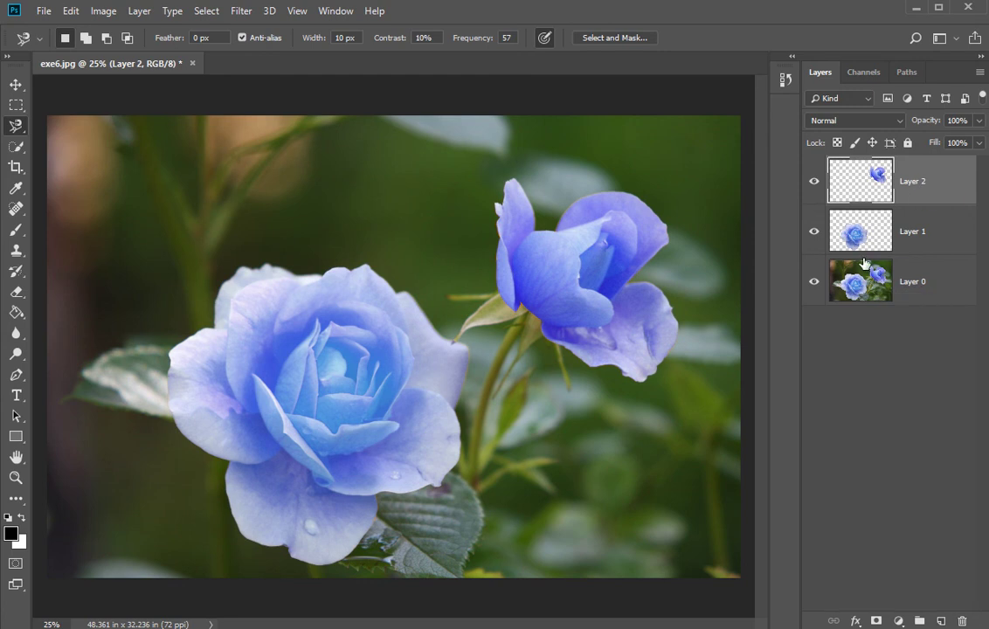
# - Make Layer 0 active and select its entire canvas area
pyautogui.click(865, 290)
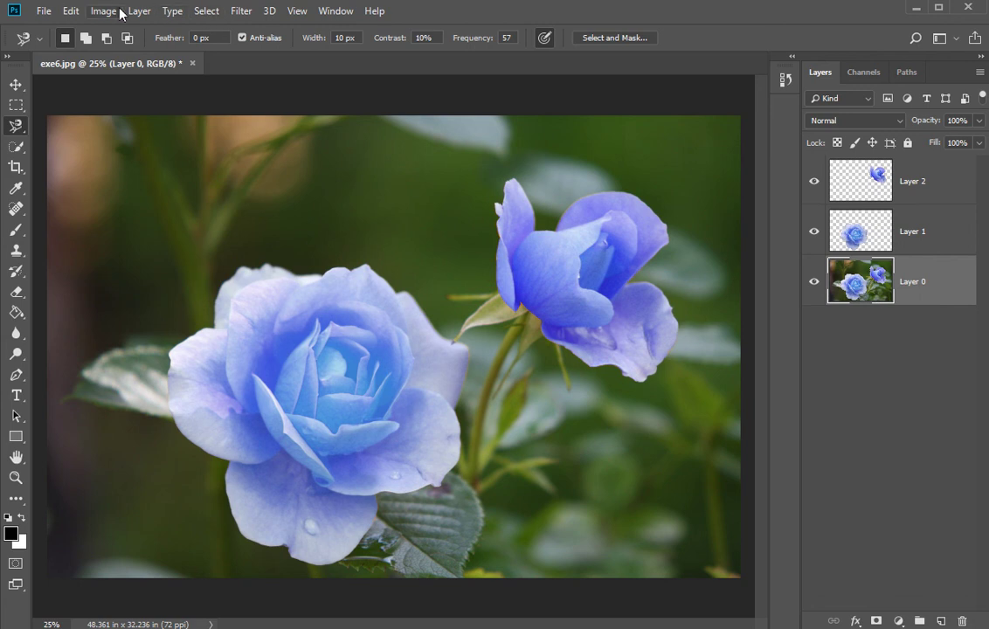
pyautogui.click(205, 18)
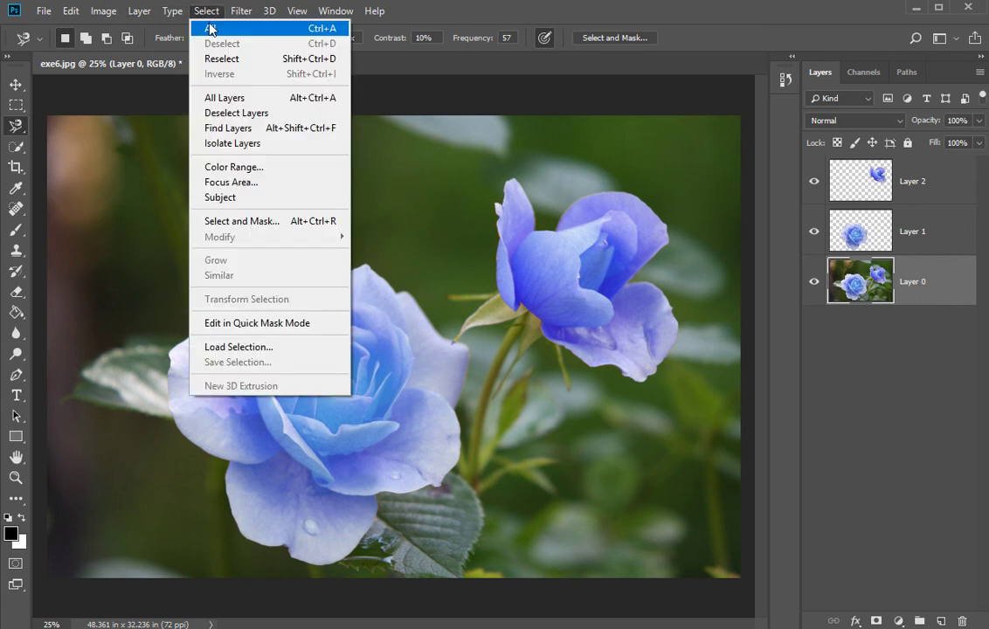
pyautogui.click(206, 25)
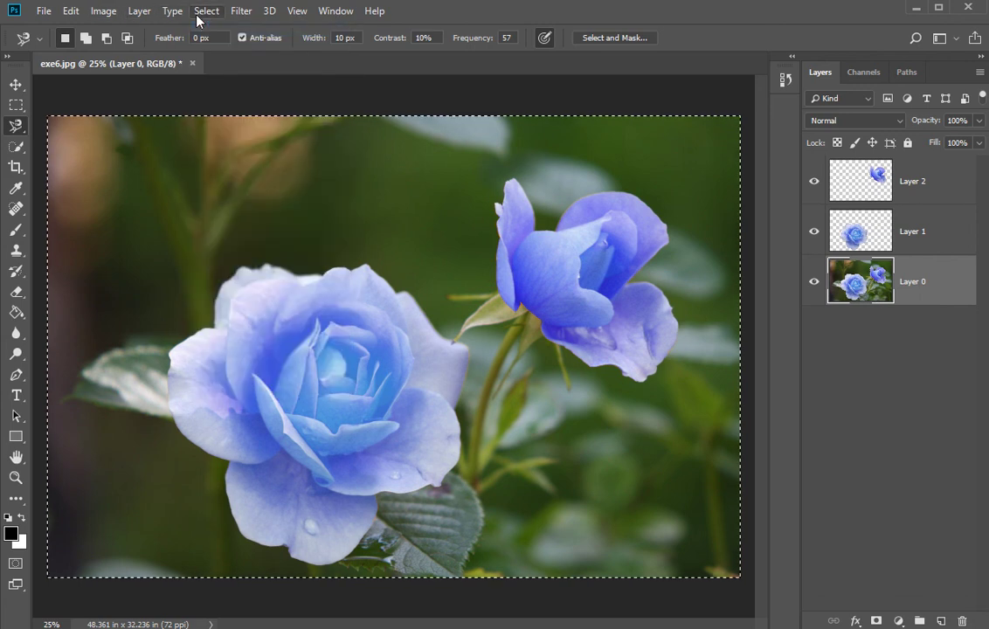
pyautogui.click(109, 12)
pyautogui.moveTo(153, 54)
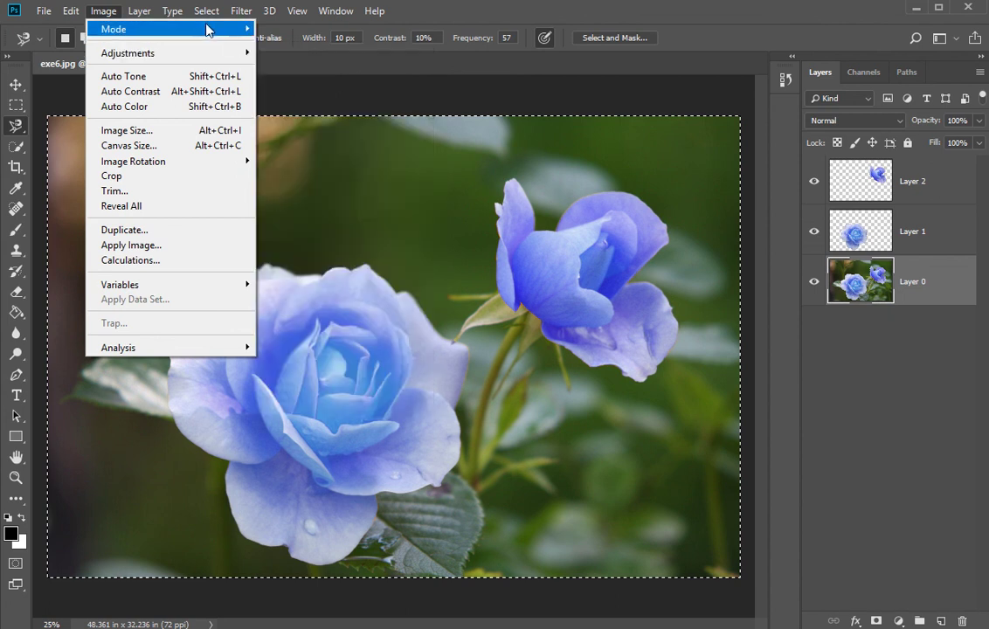
pyautogui.moveTo(219, 31)
pyautogui.click(273, 49)
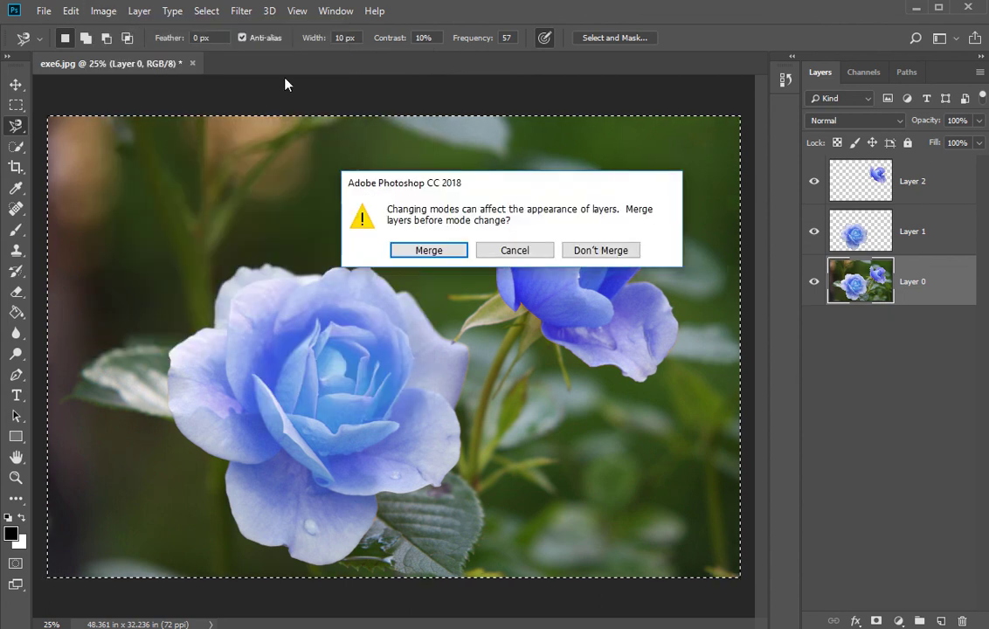
pyautogui.click(540, 253)
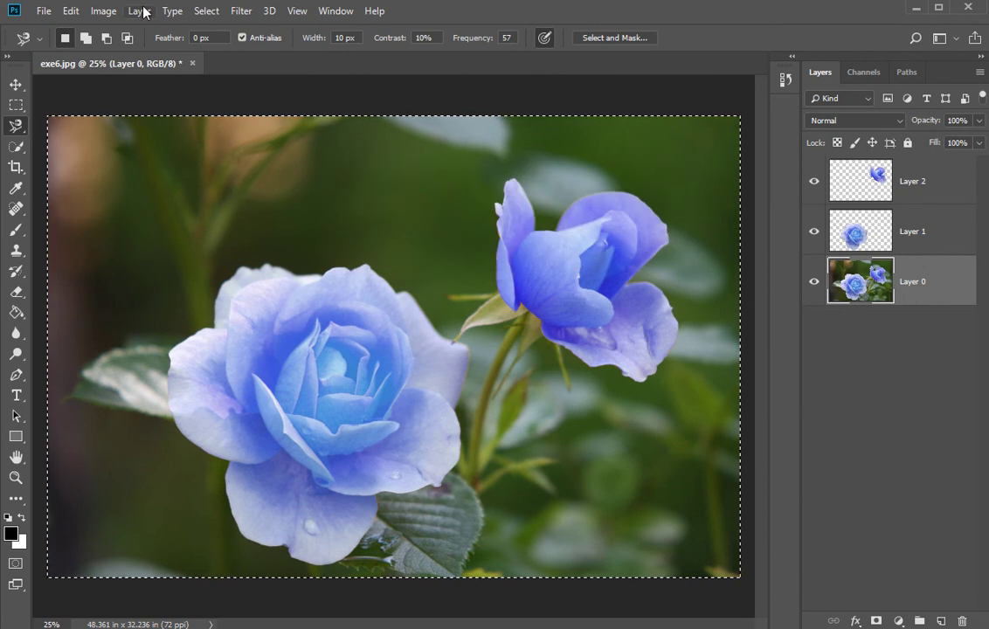
# - Convert Layer 0 to monochrome with a Black & White adjustment using the Default preset
pyautogui.click(208, 12)
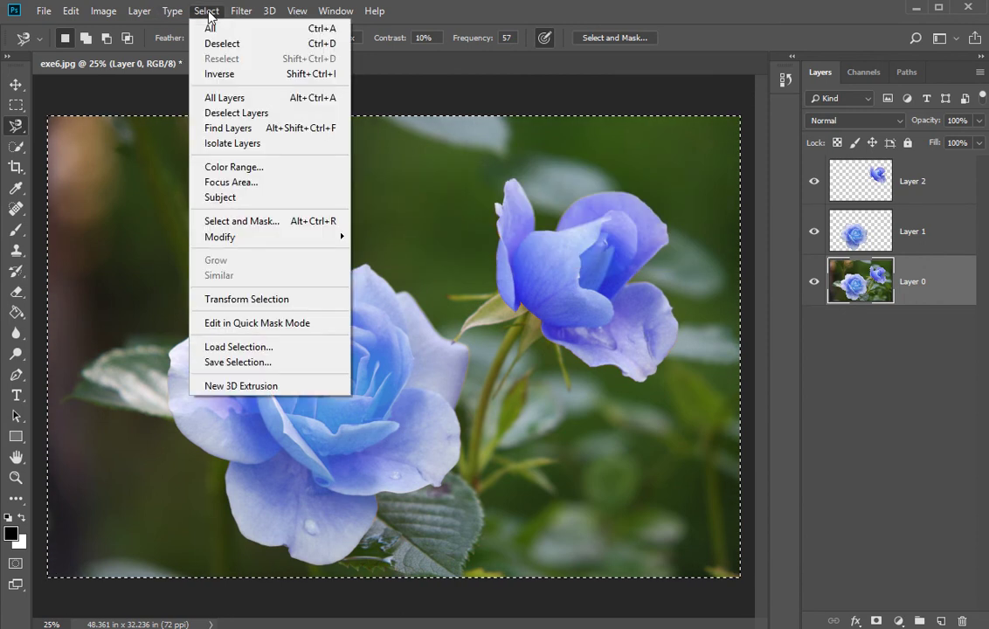
pyautogui.moveTo(113, 16)
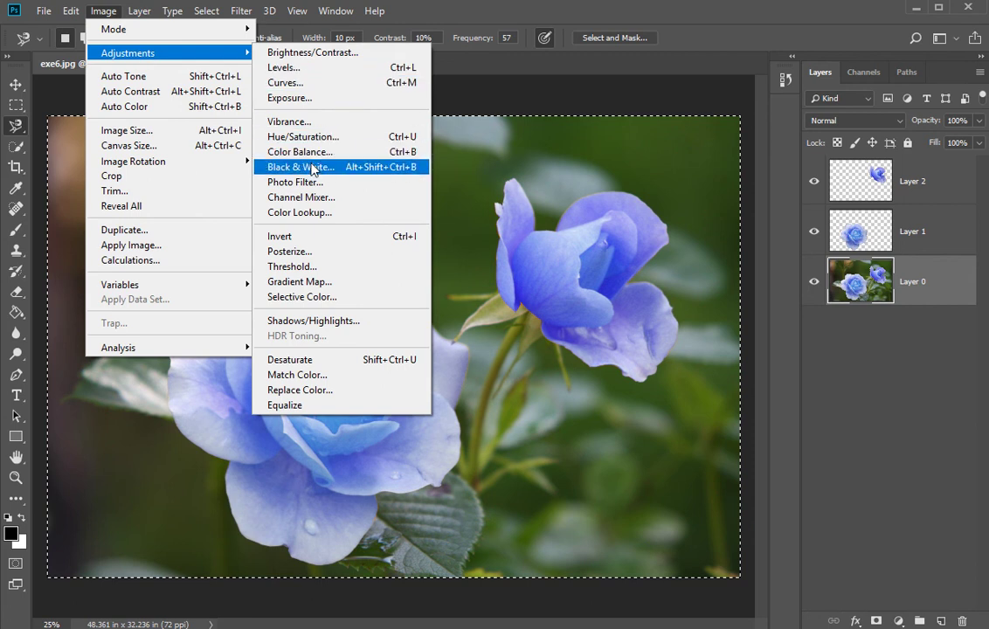
pyautogui.click(313, 169)
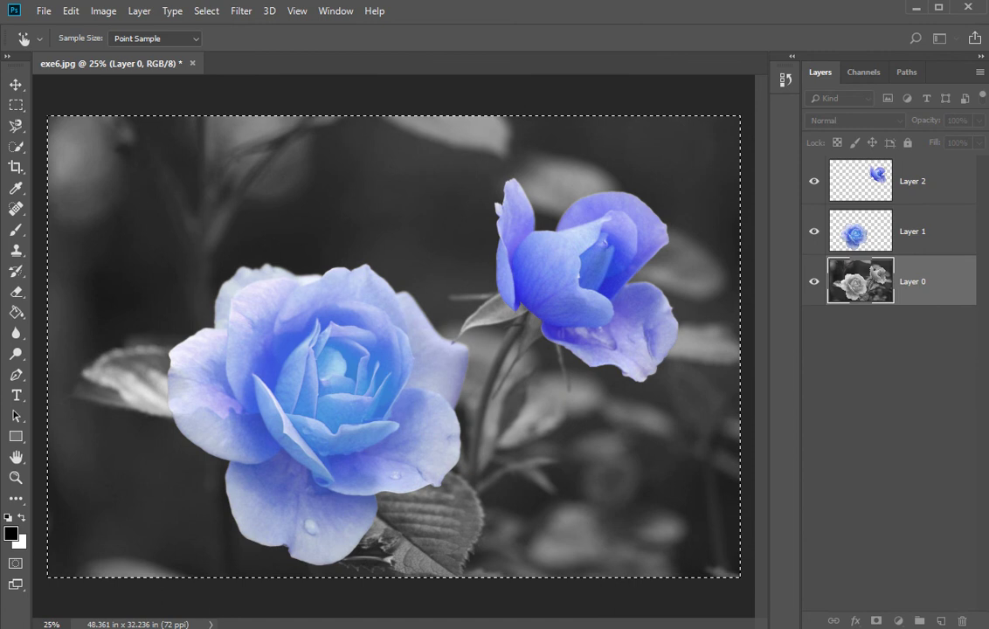
pyautogui.hotkey('ctrl', 'alt', 'shift', 'b')
pyautogui.moveTo(228, 136); pyautogui.dragTo(347, 133)
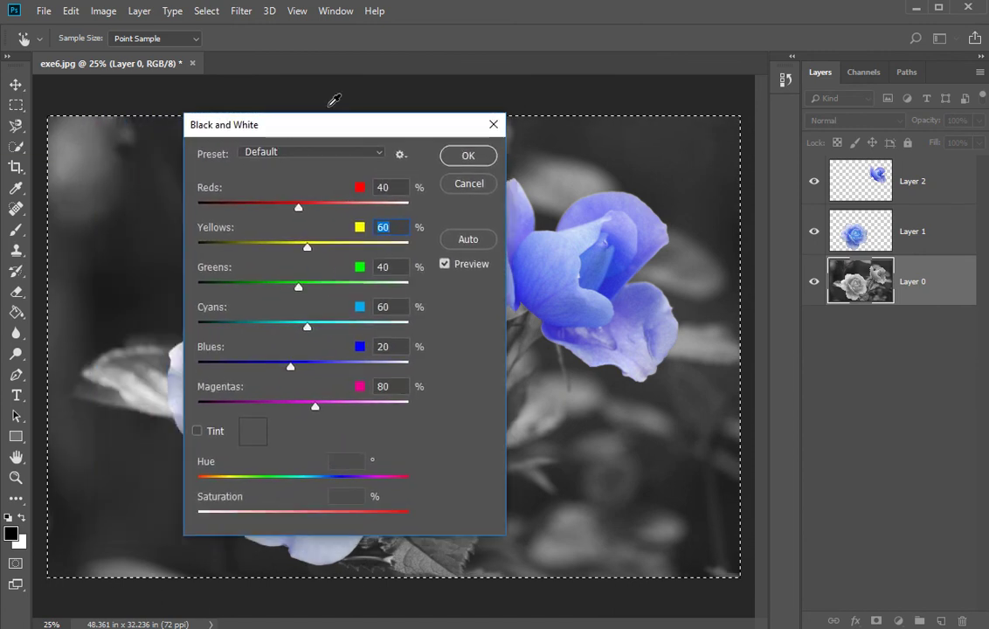
pyautogui.click(468, 155)
pyautogui.press('l')
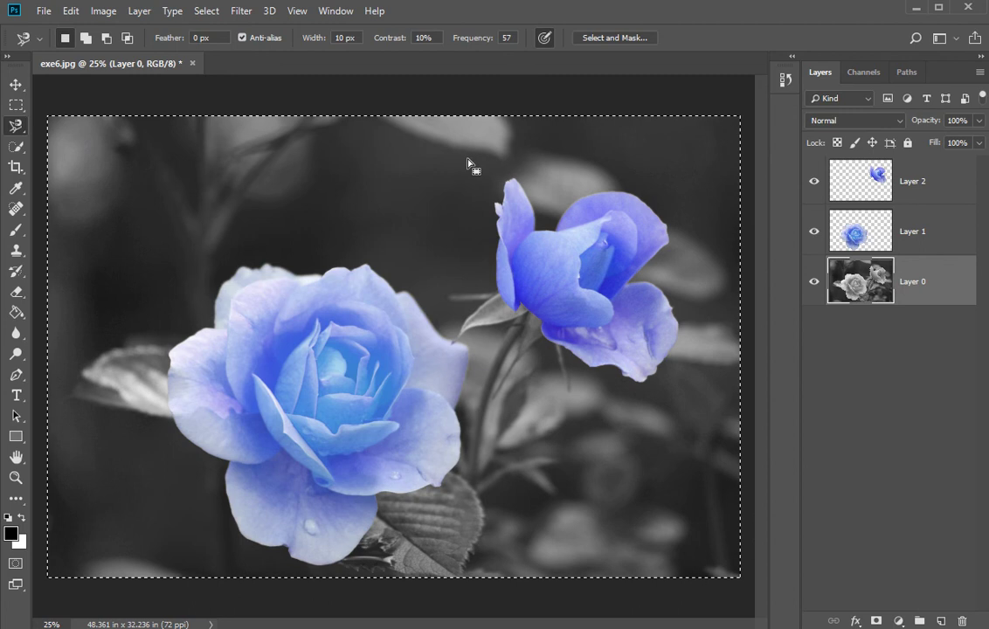
# - Hide Layer 1 and Layer 2 and clear the canvas selection
pyautogui.click(815, 232)
pyautogui.click(815, 182)
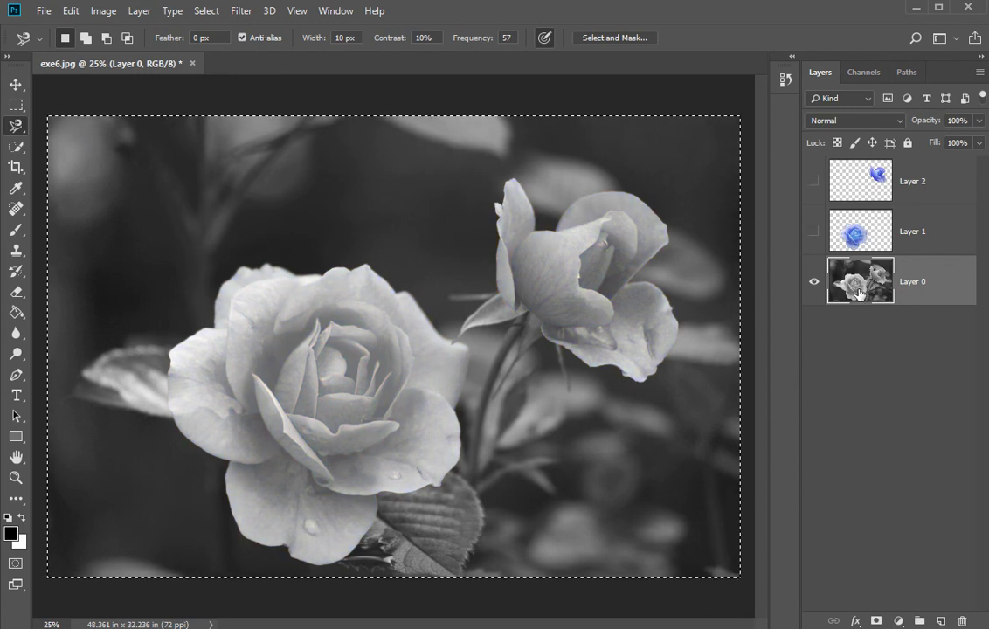
pyautogui.hotkey('ctrl', 'd')
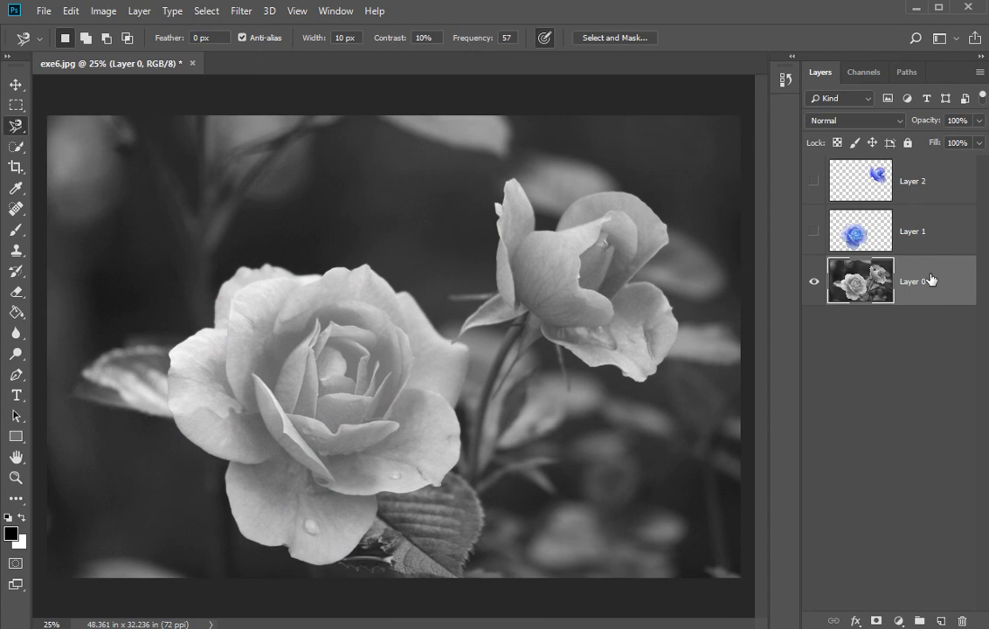
# - Show Layer 1 and Layer 2 to compare the blue roses with the black-and-white background, then hide both again
pyautogui.click(813, 232)
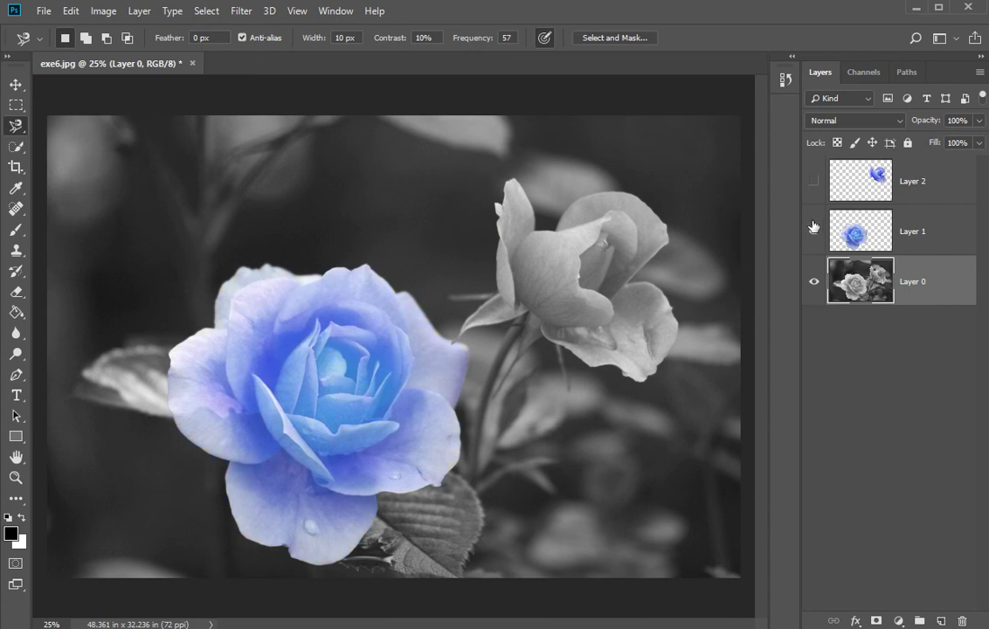
pyautogui.click(814, 188)
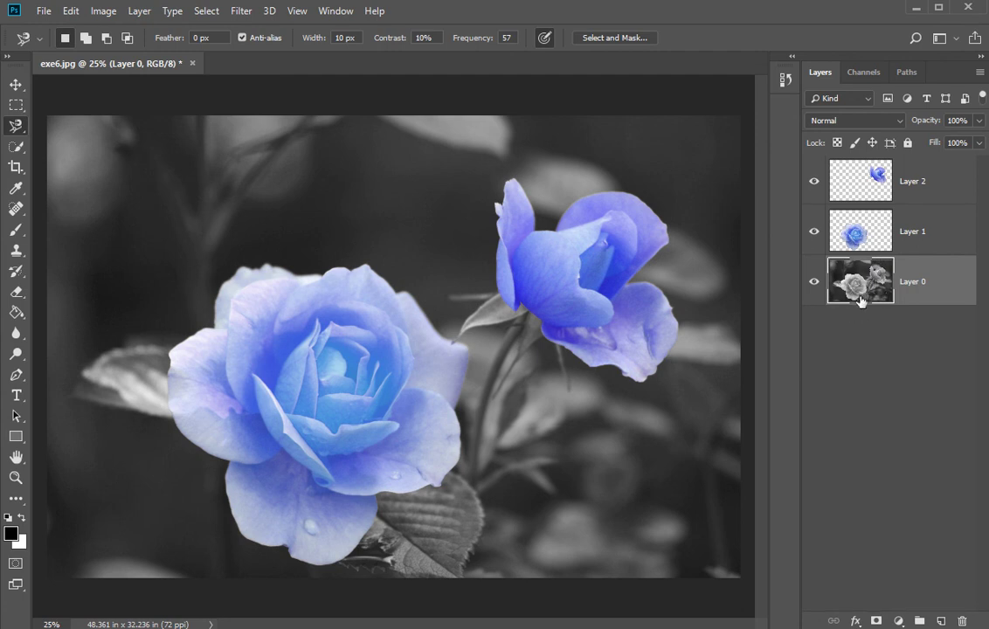
pyautogui.click(814, 232)
pyautogui.click(813, 183)
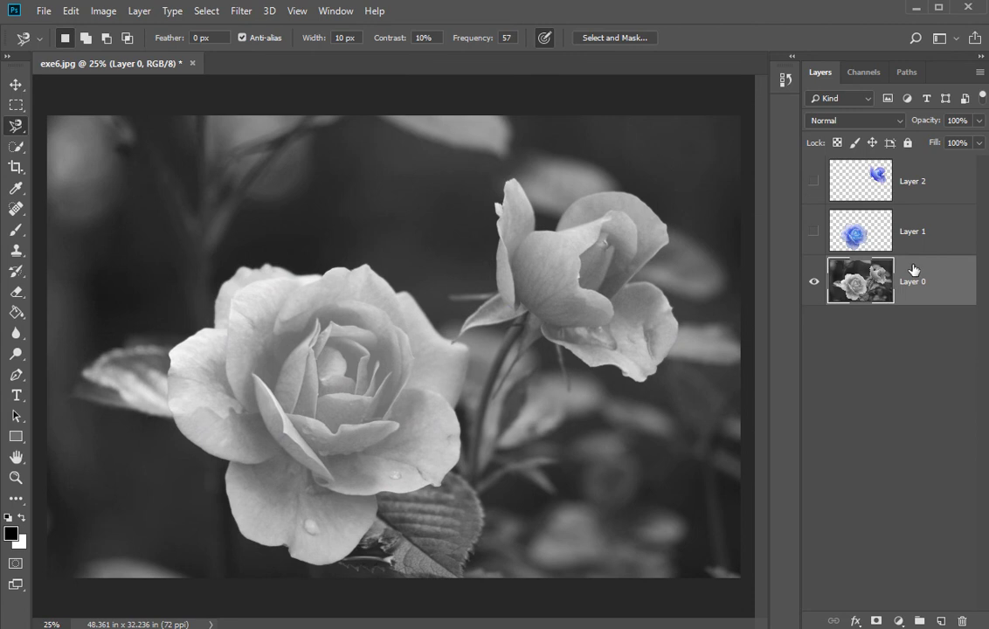
# - Apply the Water Paper filter from the Filter Gallery to Layer 0 with Fiber Length 15, Brightness 60 and Contrast 80
pyautogui.click(242, 12)
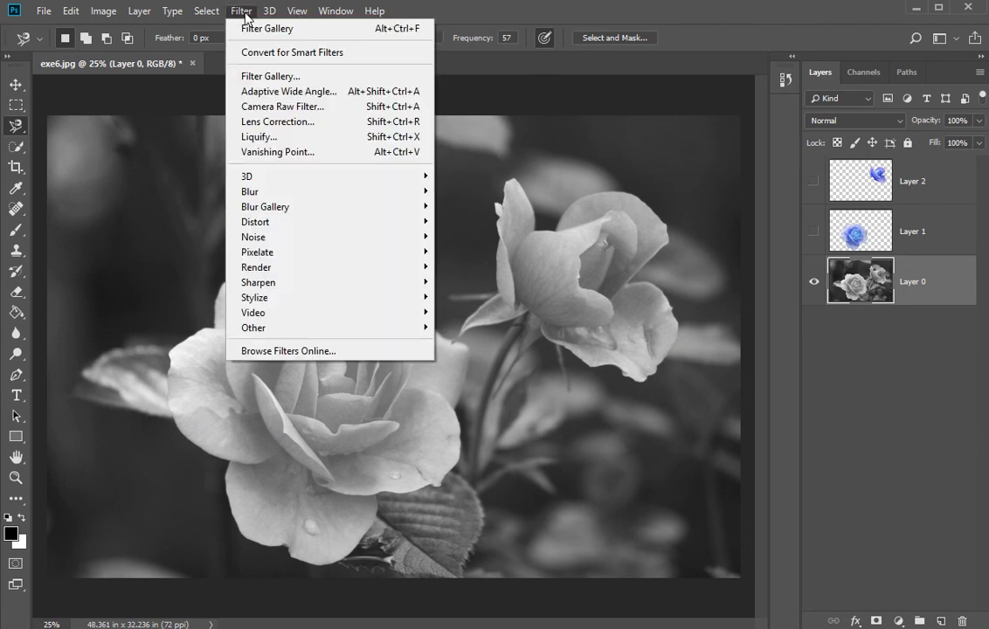
pyautogui.click(254, 76)
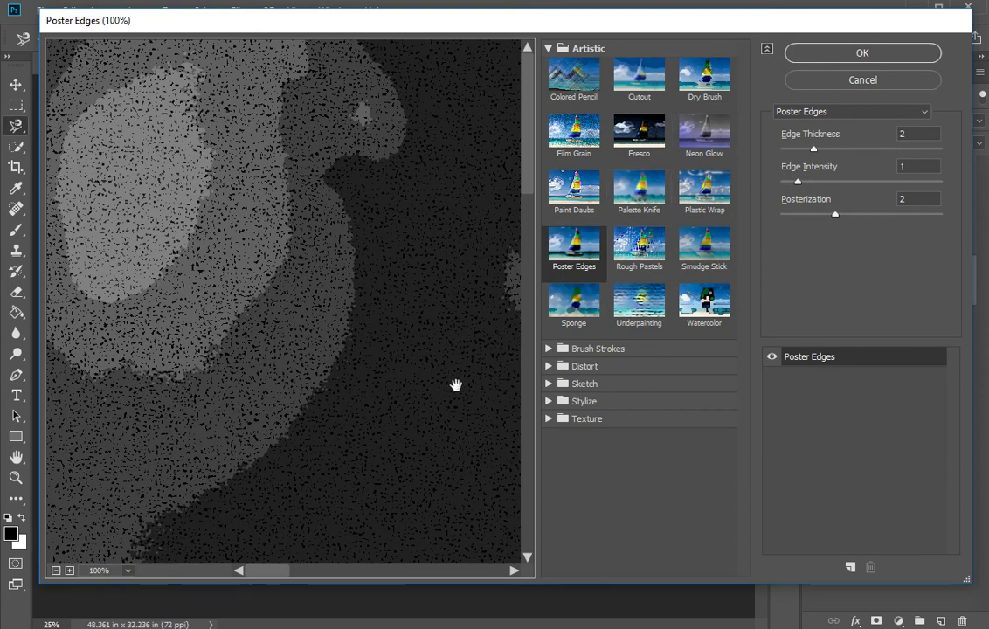
pyautogui.click(548, 366)
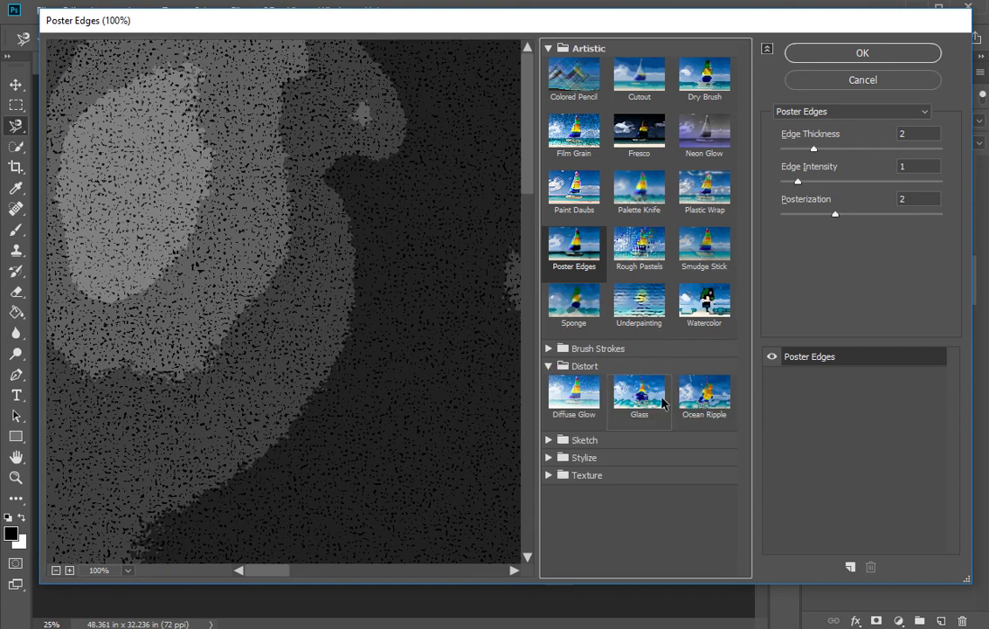
pyautogui.click(549, 440)
pyautogui.scroll(-1, 564, 463)
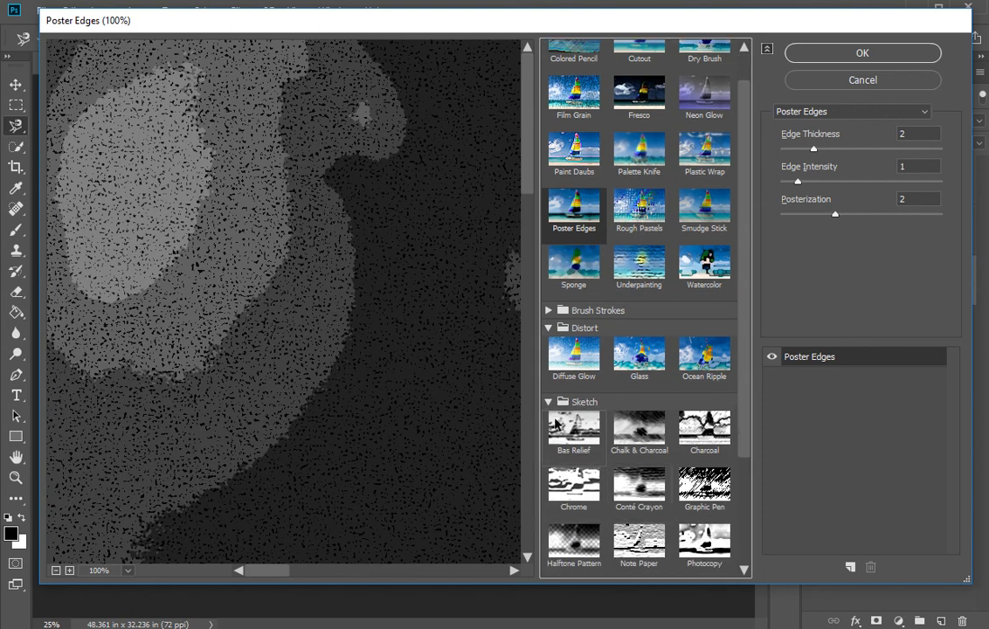
pyautogui.scroll(-3, 602, 437)
pyautogui.scroll(-1, 601, 437)
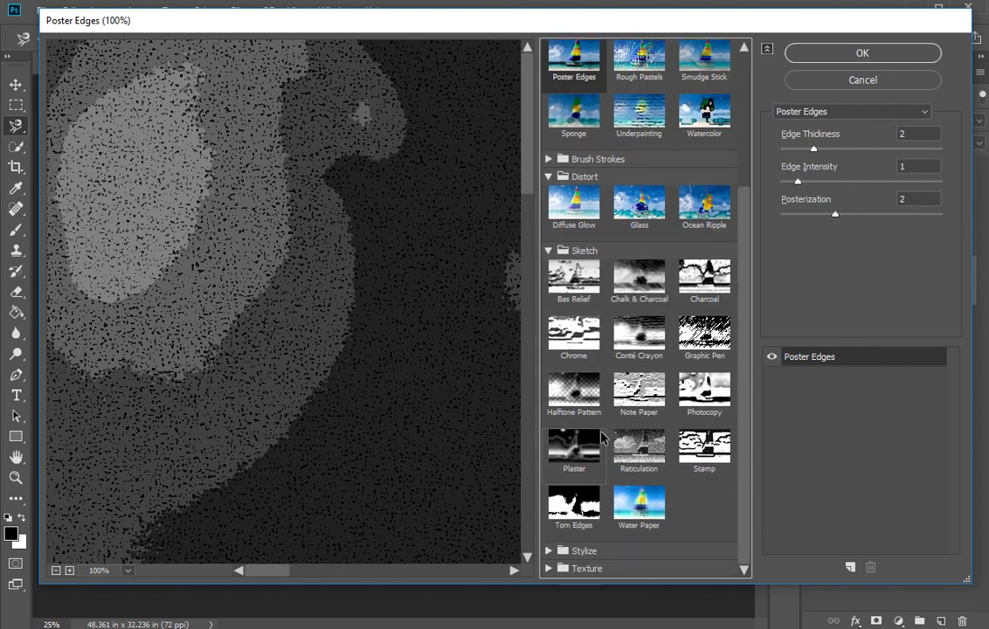
pyautogui.click(584, 551)
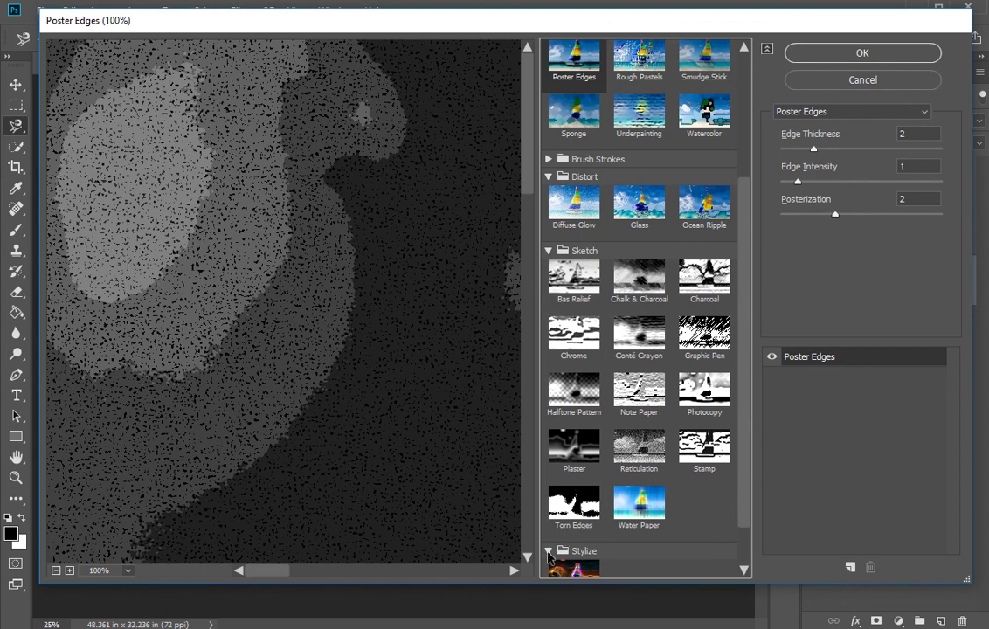
pyautogui.scroll(-2, 616, 456)
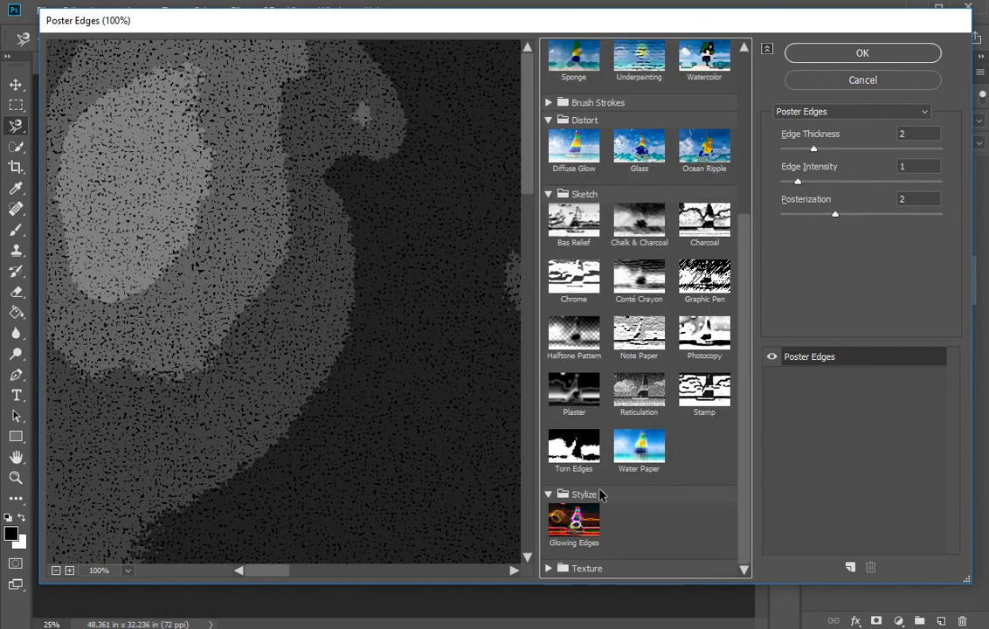
pyautogui.scroll(1, 607, 488)
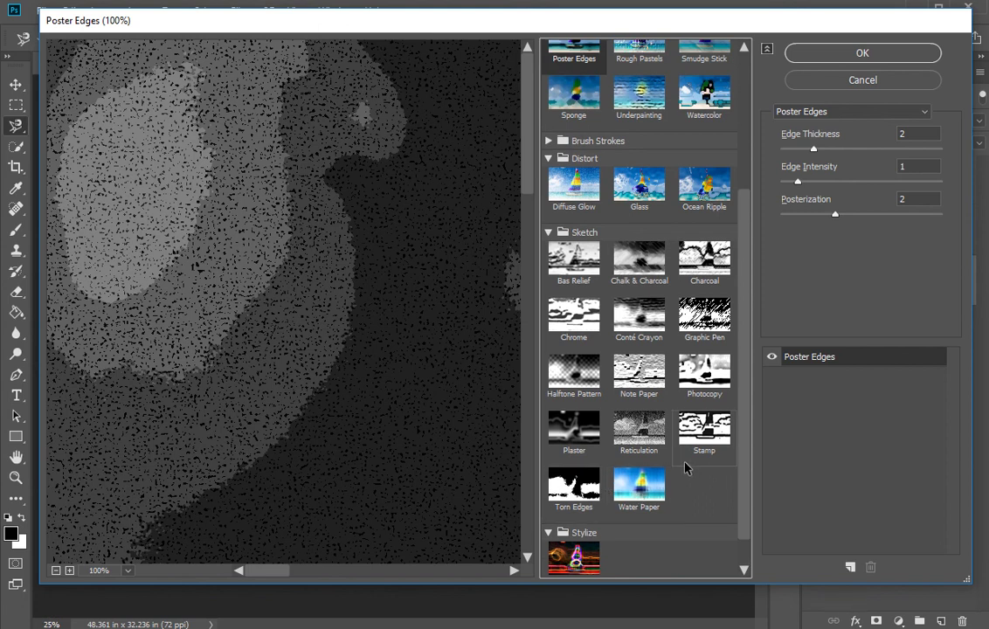
pyautogui.click(647, 495)
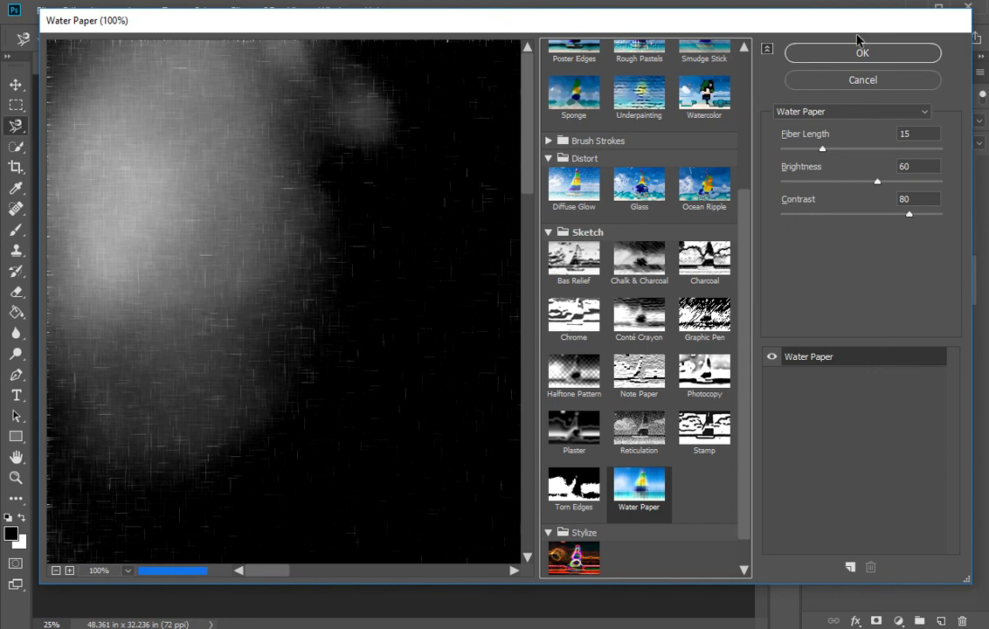
pyautogui.click(846, 54)
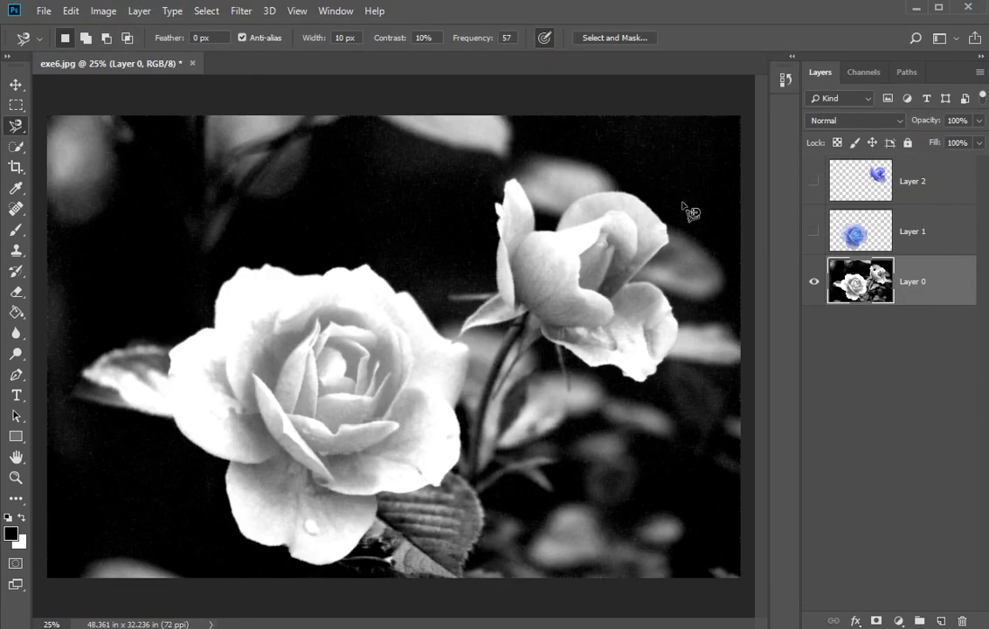
# - Show Layer 1 and Layer 2 over the filtered background, and toggle each of the three layers off and on to check its content
pyautogui.click(815, 234)
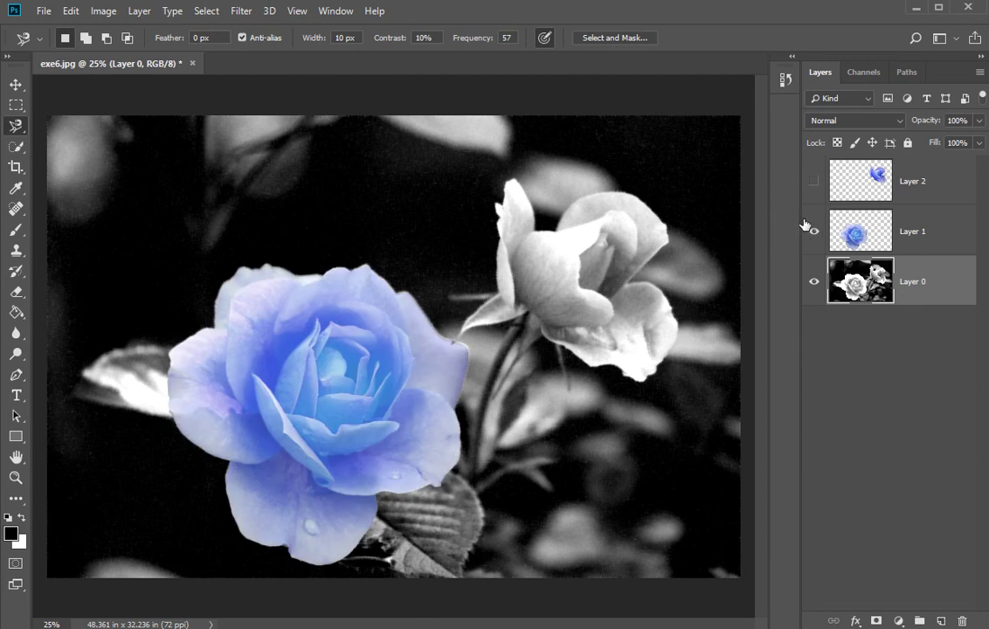
pyautogui.click(814, 184)
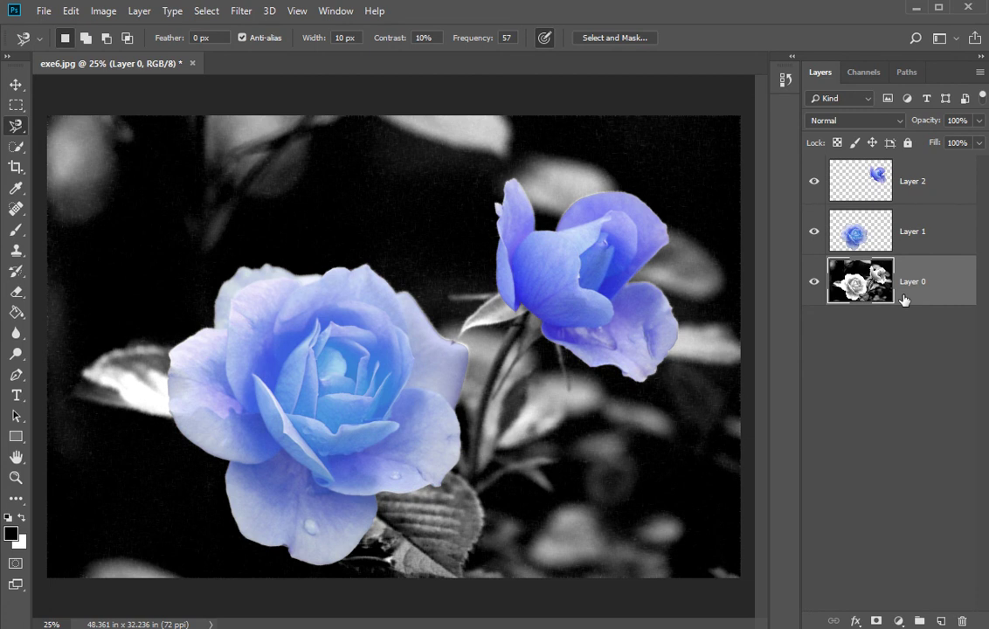
pyautogui.click(813, 283)
pyautogui.click(814, 283)
pyautogui.click(813, 234)
pyautogui.click(813, 234)
pyautogui.click(813, 186)
pyautogui.click(814, 185)
pyautogui.click(44, 12)
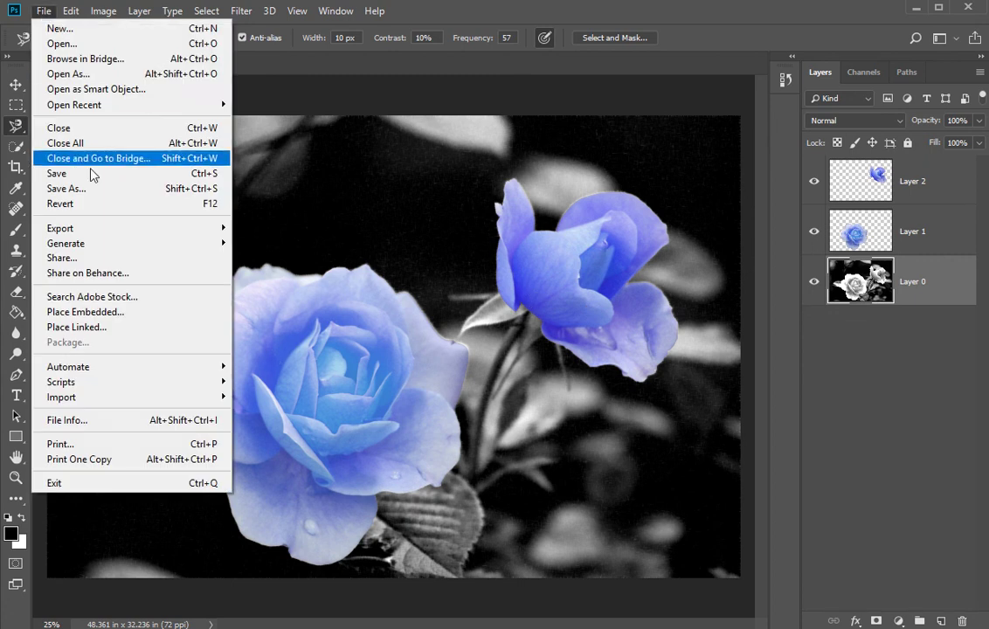
pyautogui.click(102, 192)
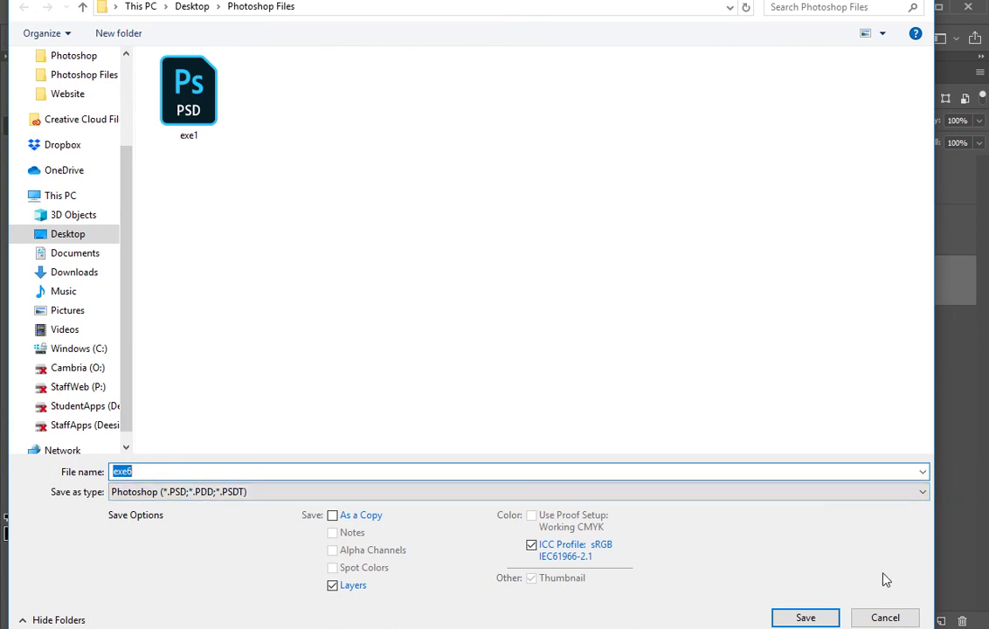
pyautogui.click(885, 618)
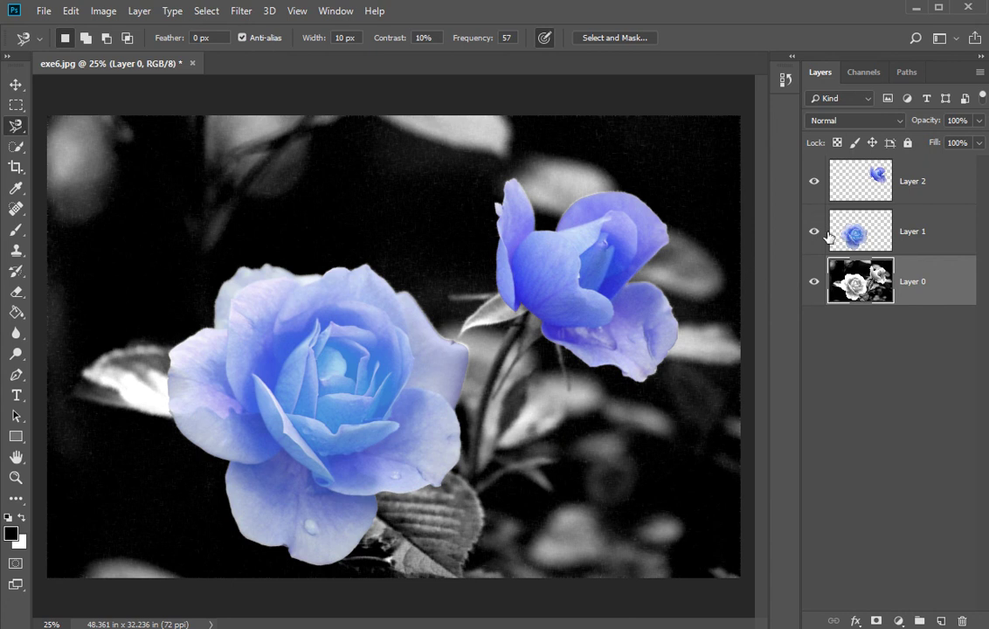
# - Flatten the image so that all three layers merge into a single background layer
pyautogui.click(104, 11)
pyautogui.moveTo(137, 12)
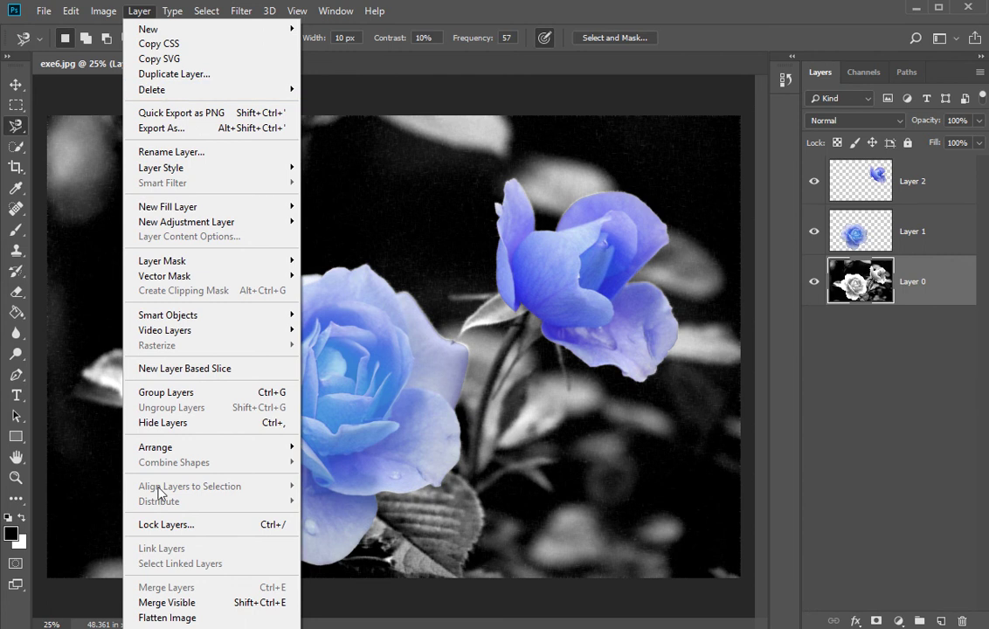
pyautogui.click(189, 618)
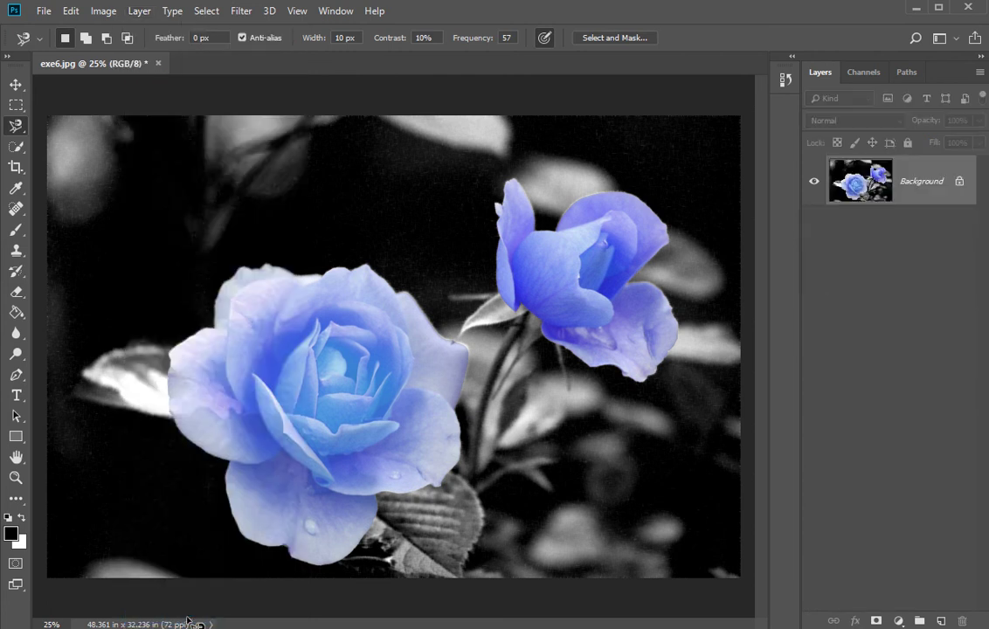